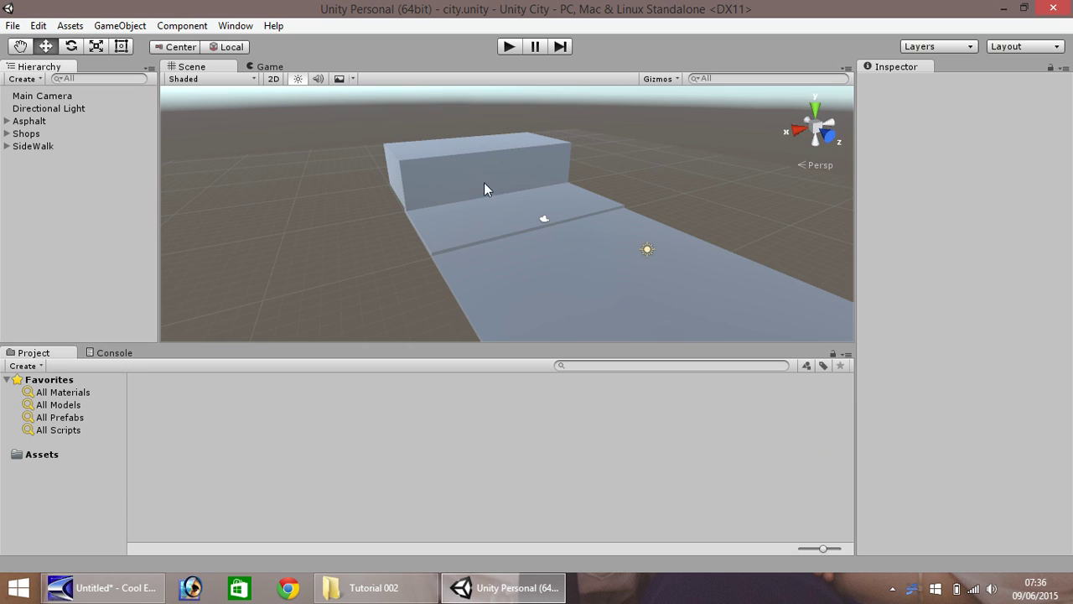
click(552, 300)
click(446, 223)
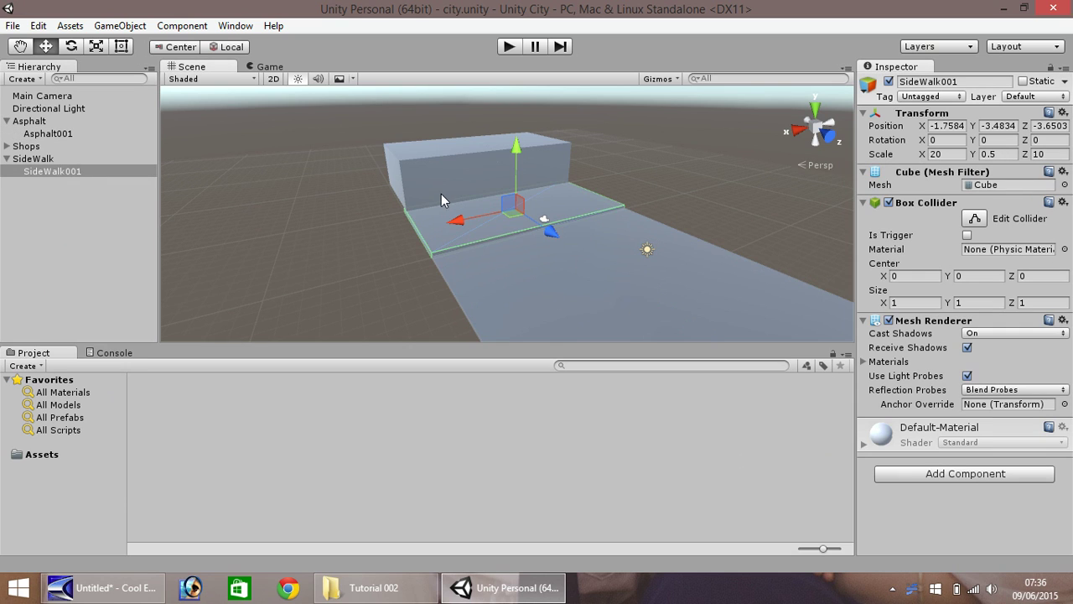
click(439, 189)
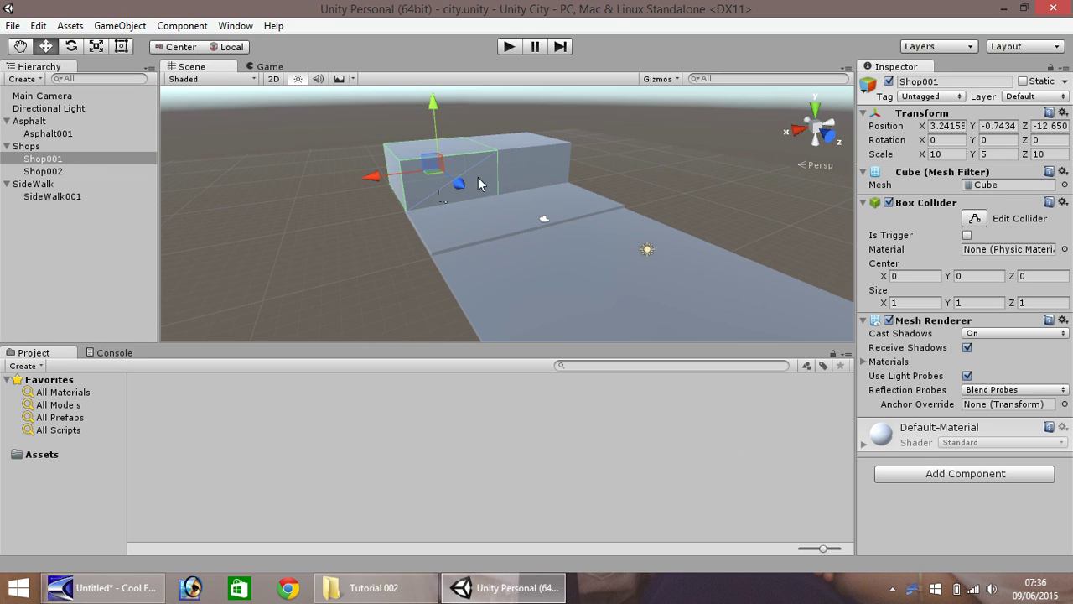
click(506, 171)
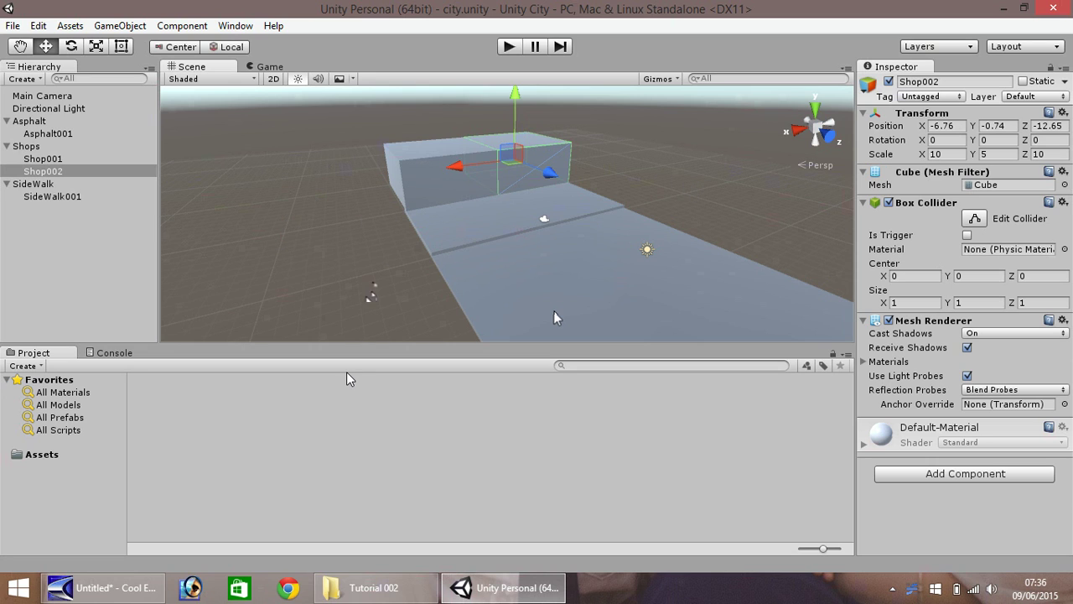
Import Asphalt001.jpg from the Tutorial 002 folder into the Unity project's Assets folder and show that folder's contents
click(374, 587)
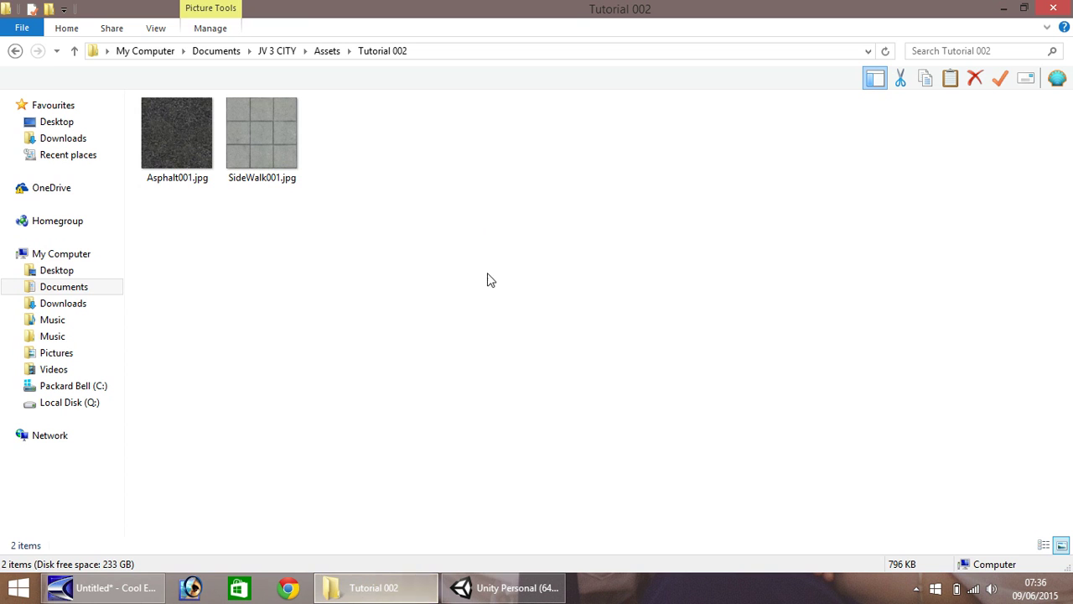
click(162, 140)
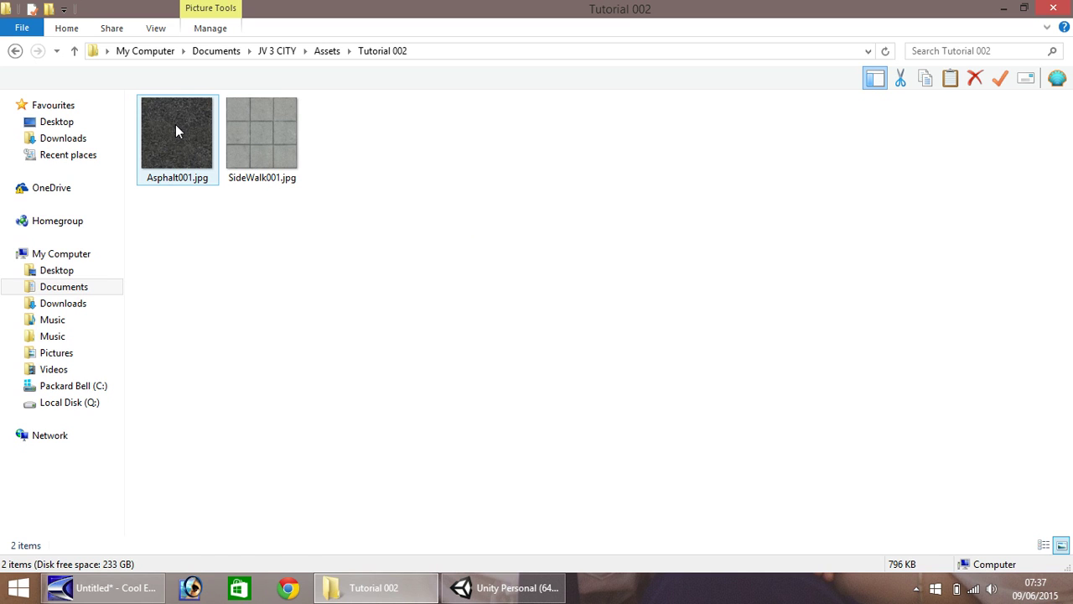
drag(175, 124, 61, 450)
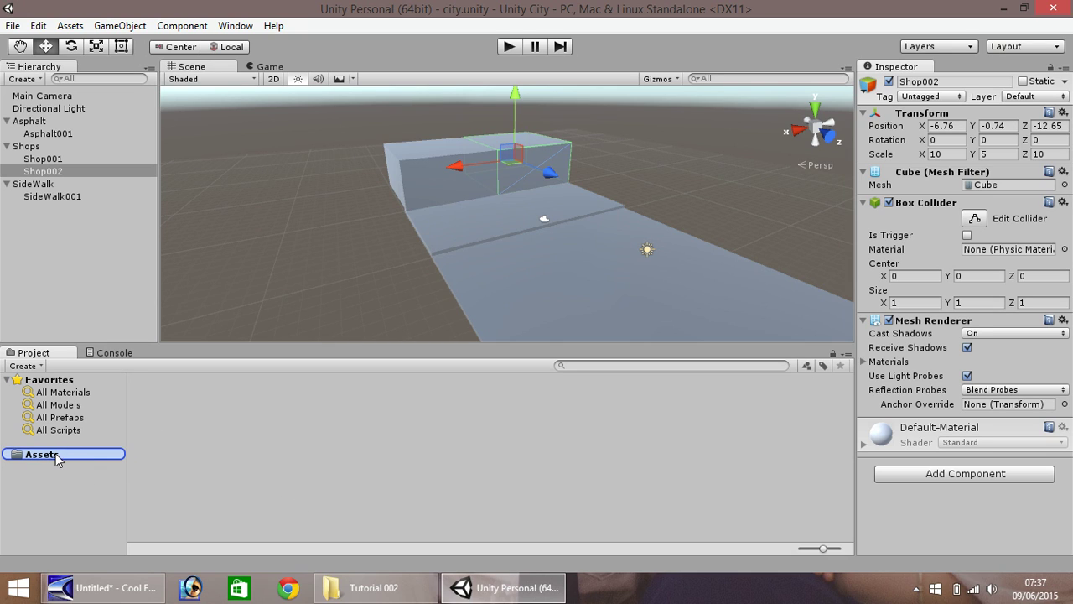
drag(55, 453, 56, 453)
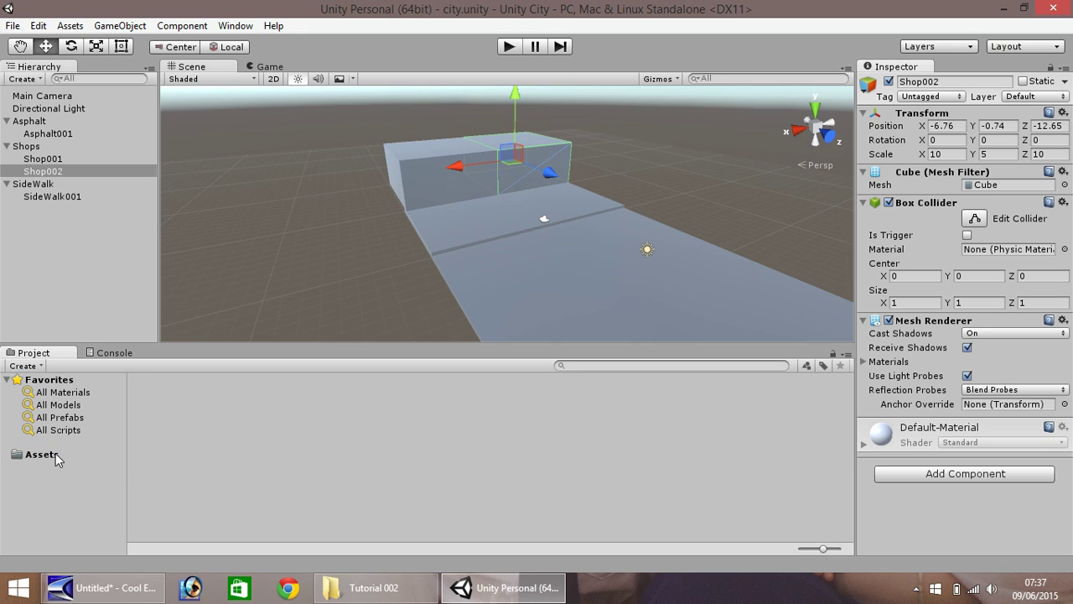
click(157, 385)
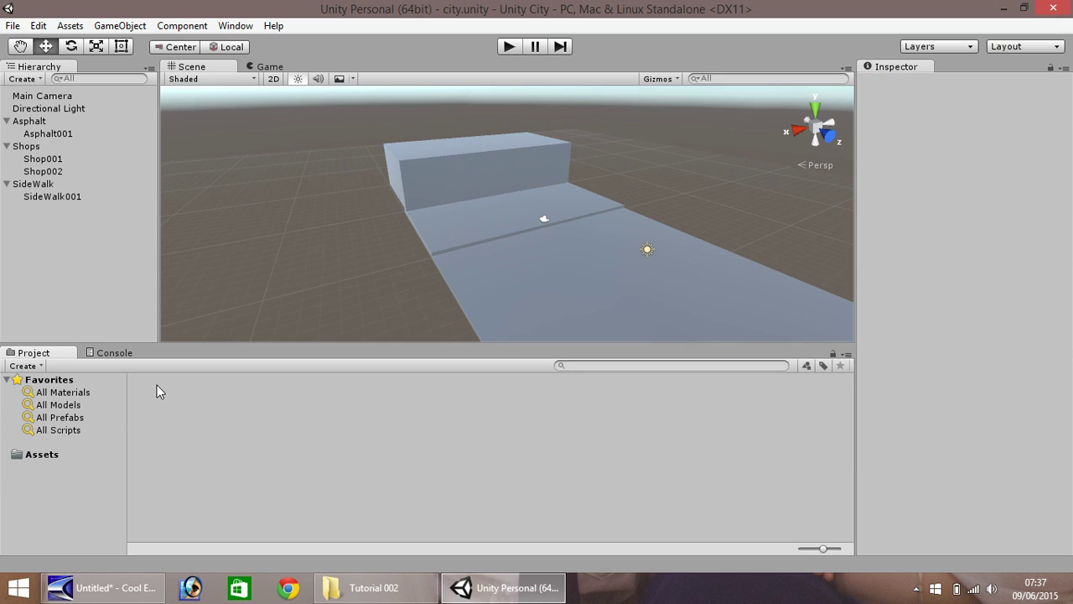
click(39, 455)
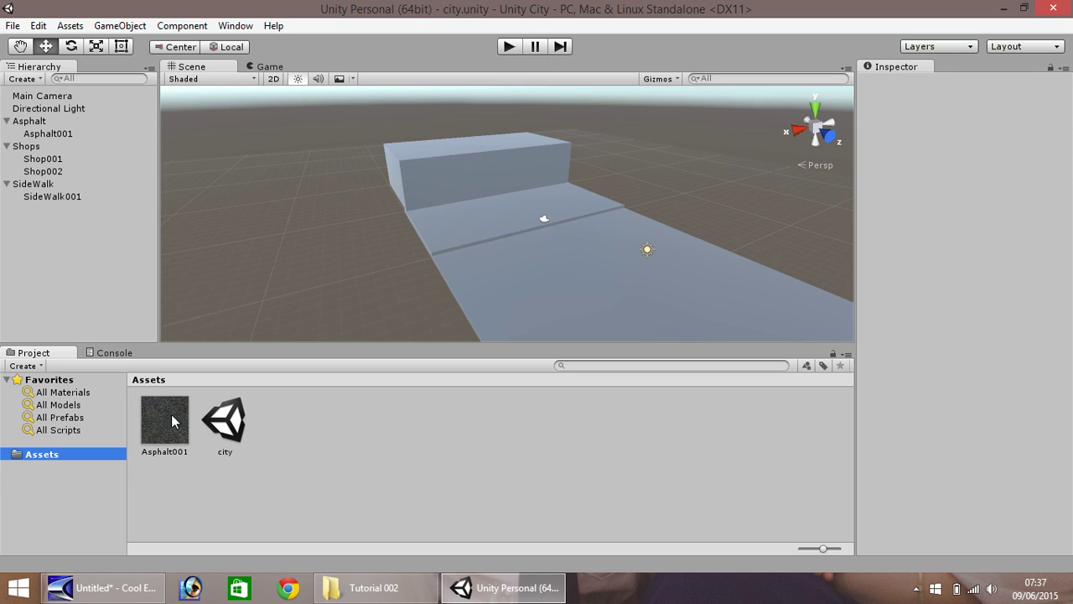
Create a folder named Textures inside Assets, move the Asphalt001 texture into it and open the folder
right_click(37, 454)
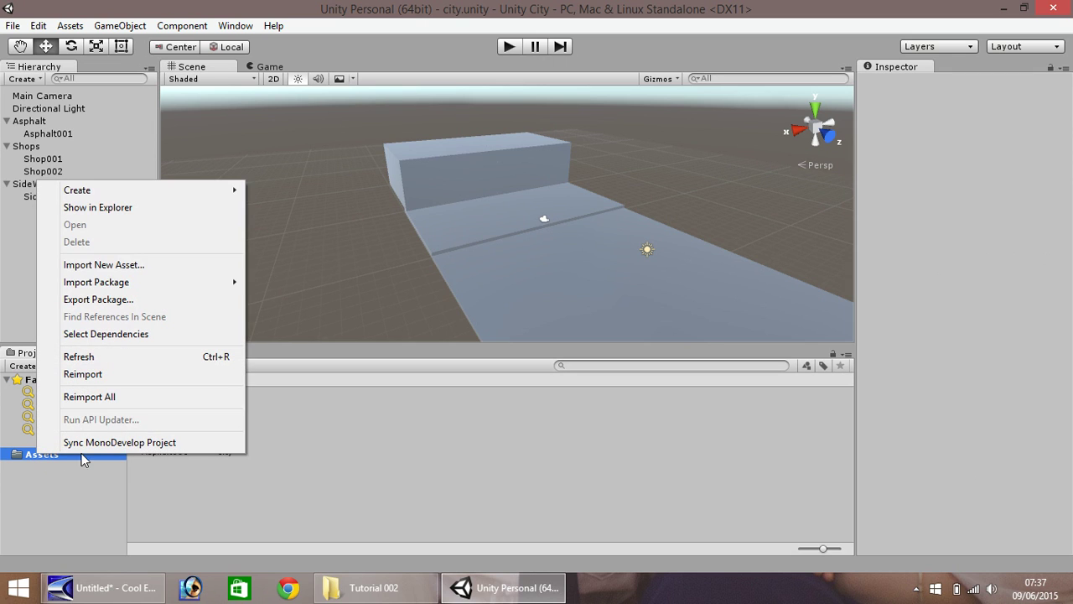
mouse_move(218, 193)
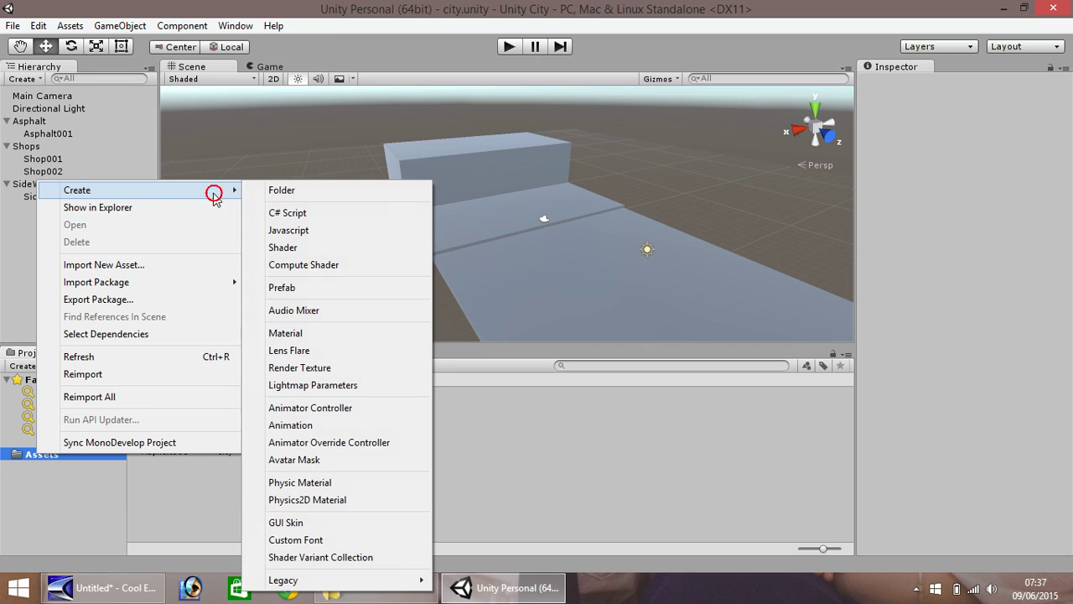
click(288, 201)
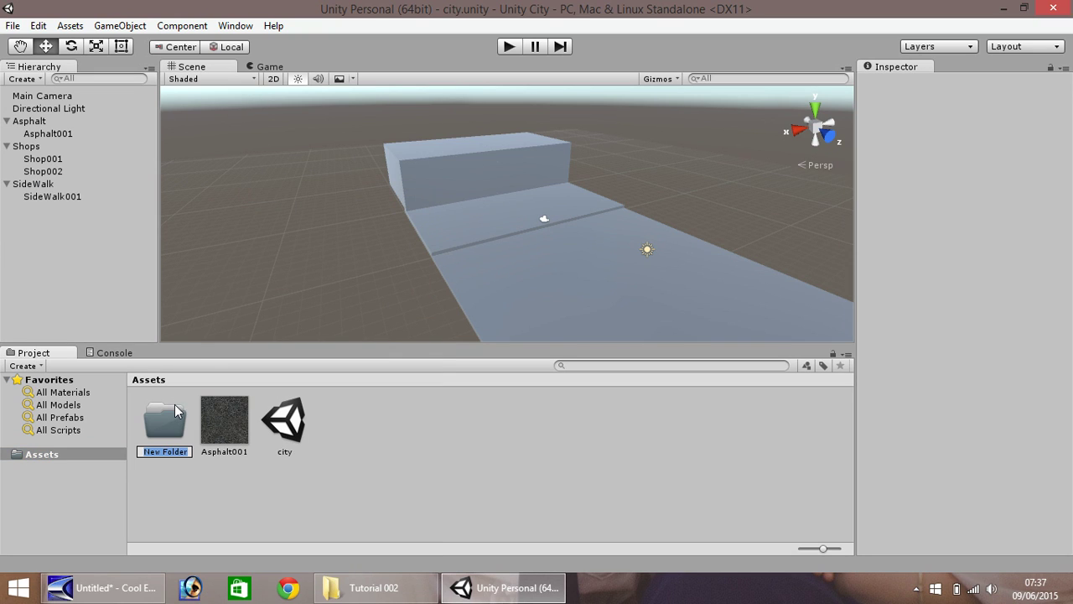
text(Textures)
key(Return)
drag(224, 418, 165, 430)
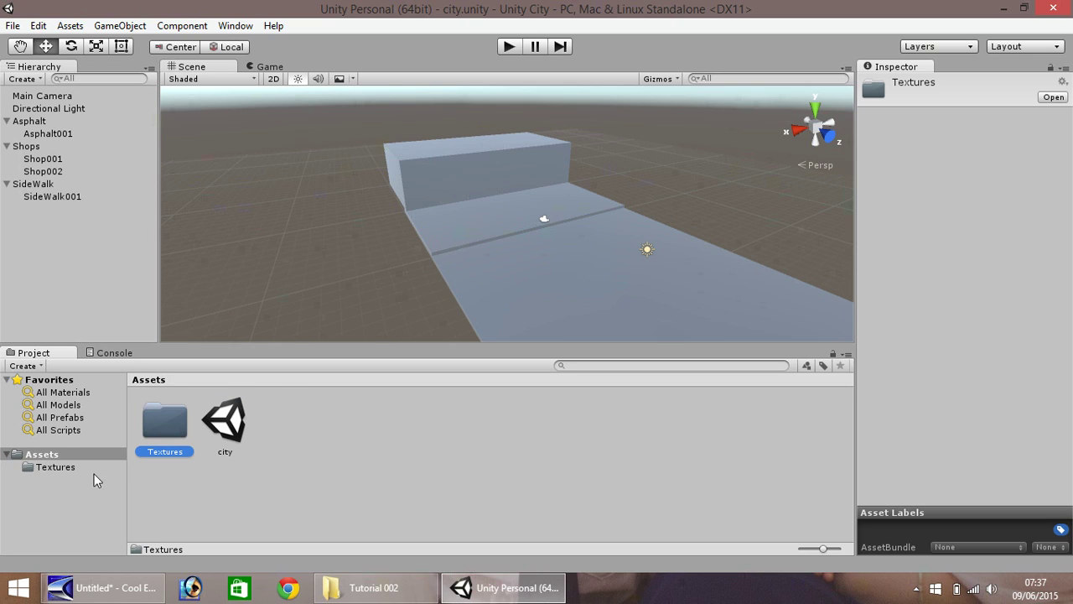
click(30, 470)
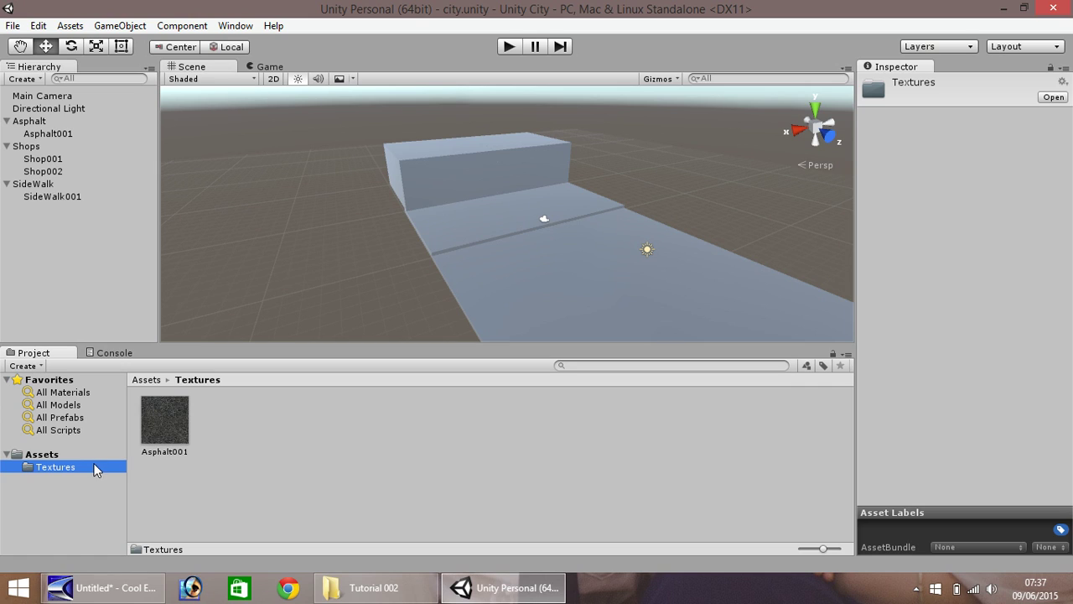
click(42, 454)
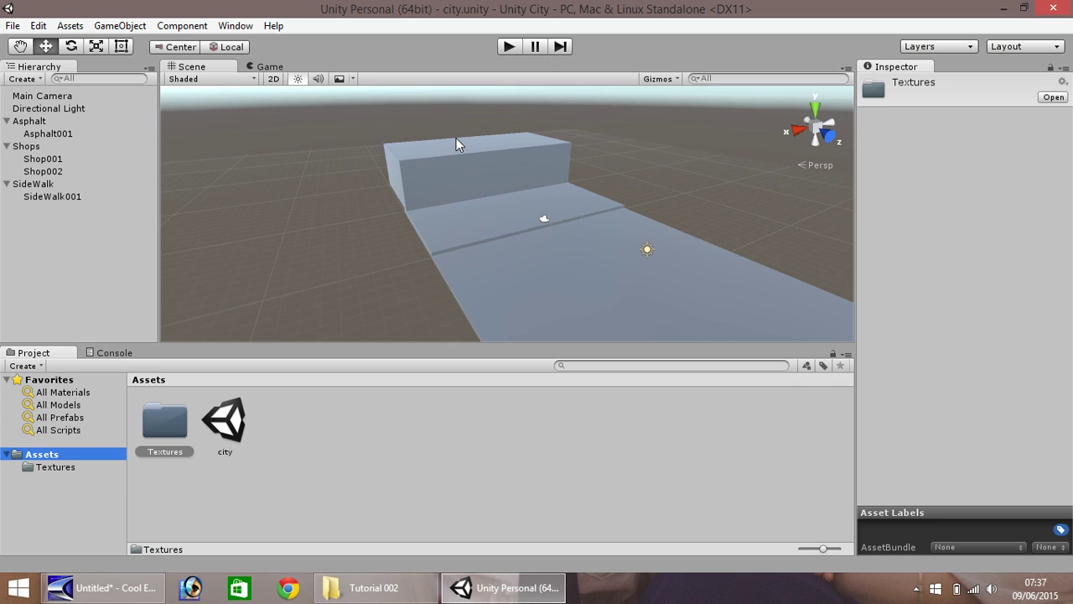
click(12, 25)
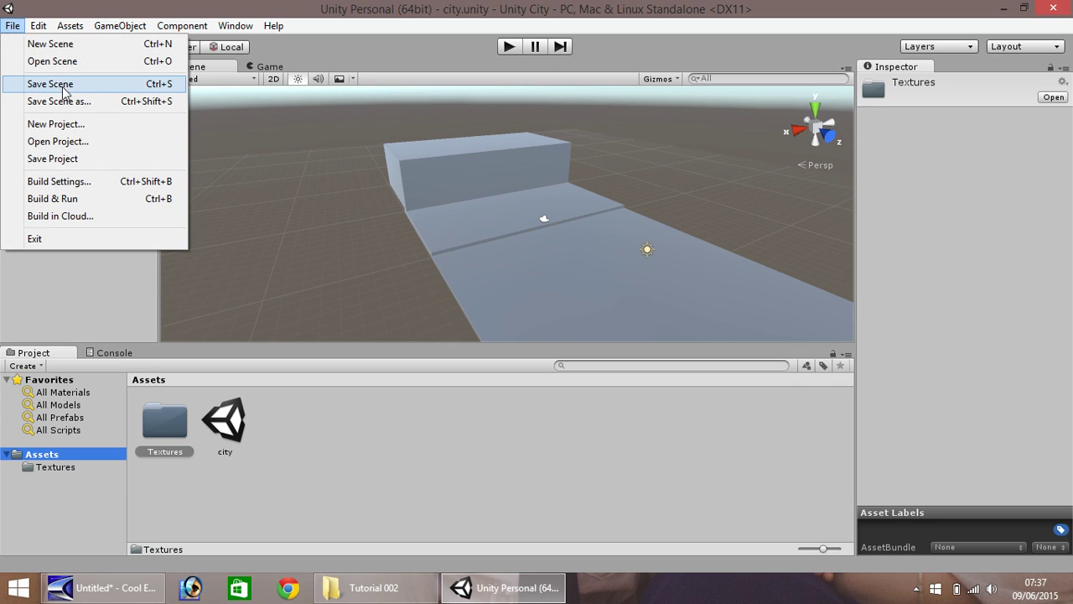
click(13, 25)
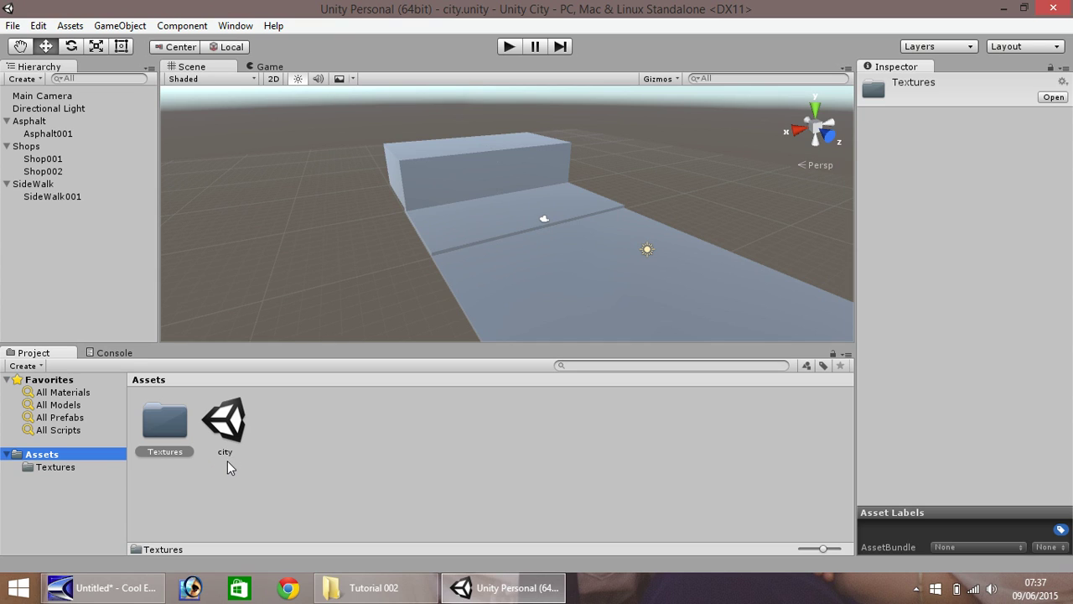
click(63, 470)
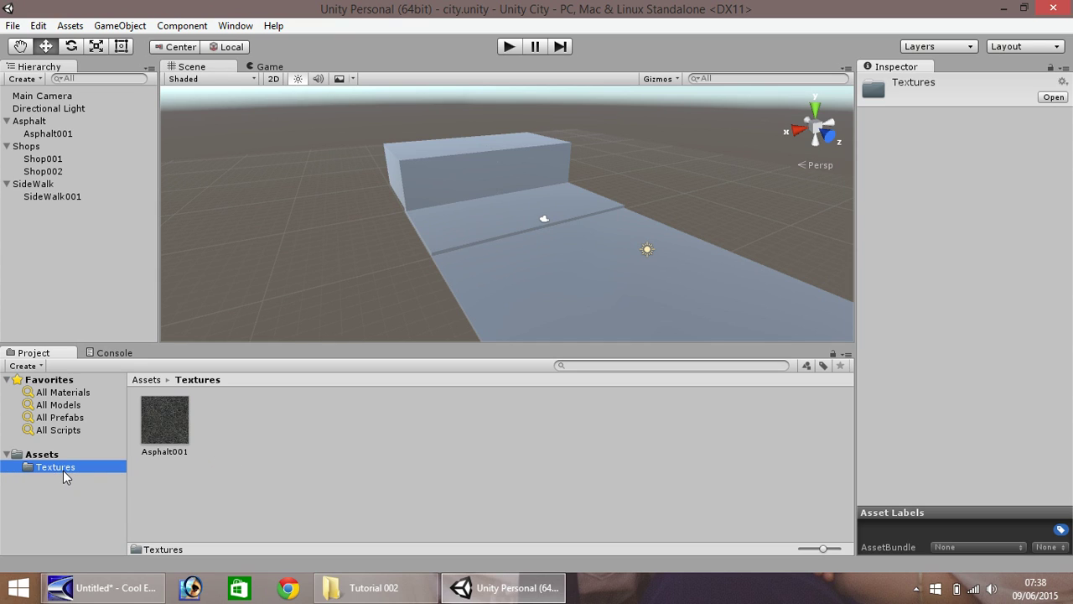
click(47, 454)
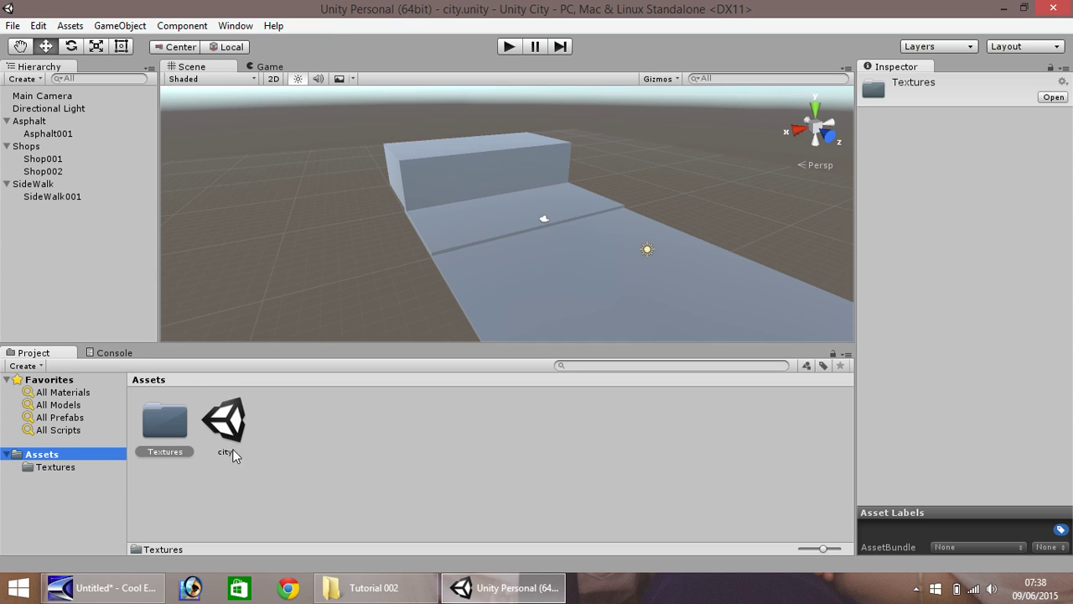
Apply the Asphalt001 texture from the Textures folder to the large road block in the scene
click(51, 468)
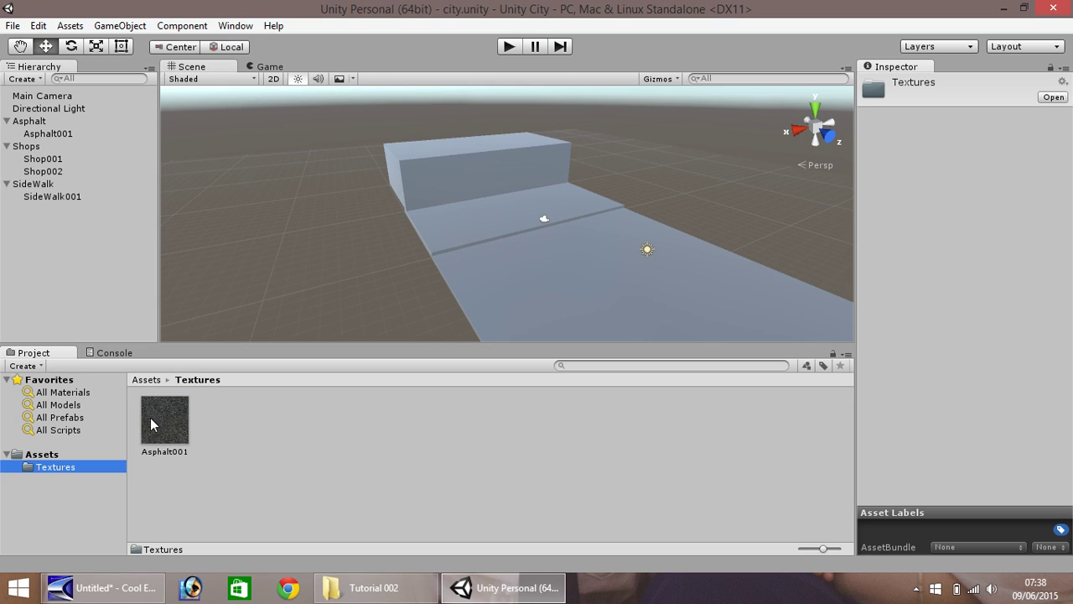
drag(150, 419, 514, 295)
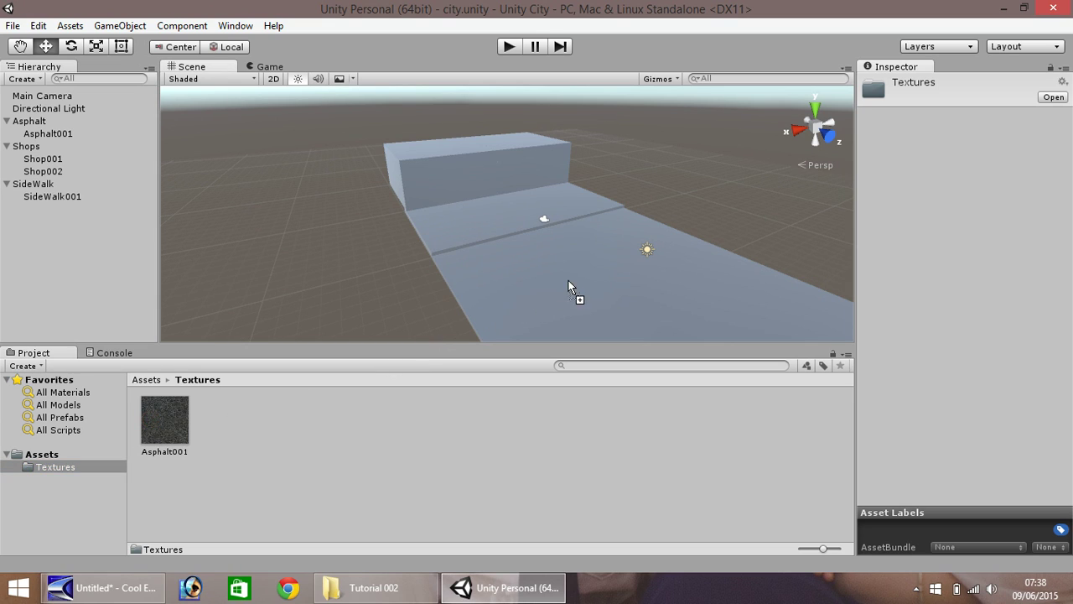
drag(582, 286, 582, 286)
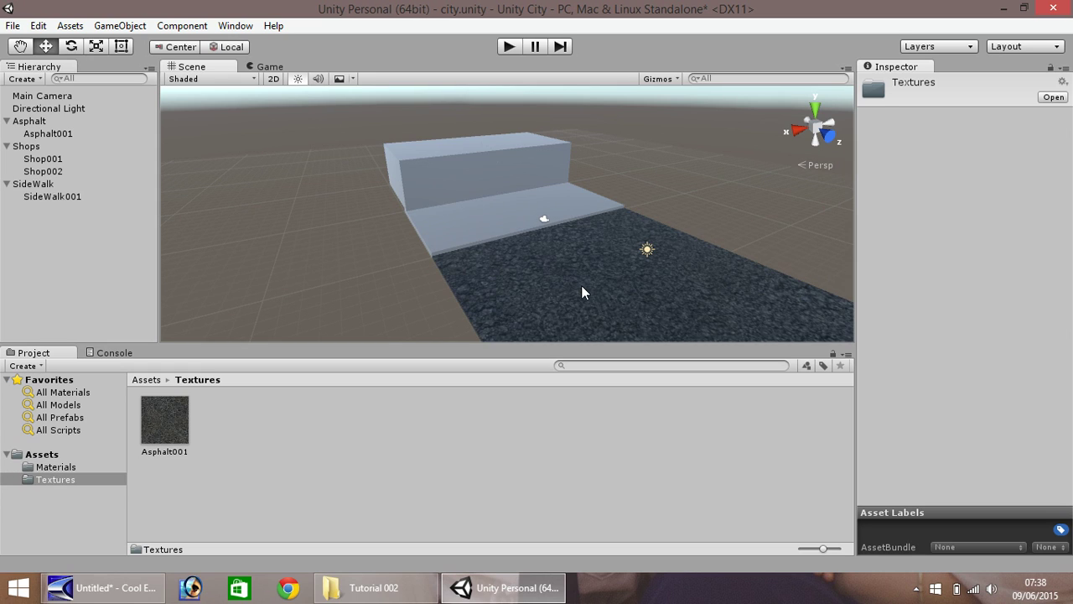
Compare the asphalt material in the Materials folder with the source image in the Textures folder
click(53, 469)
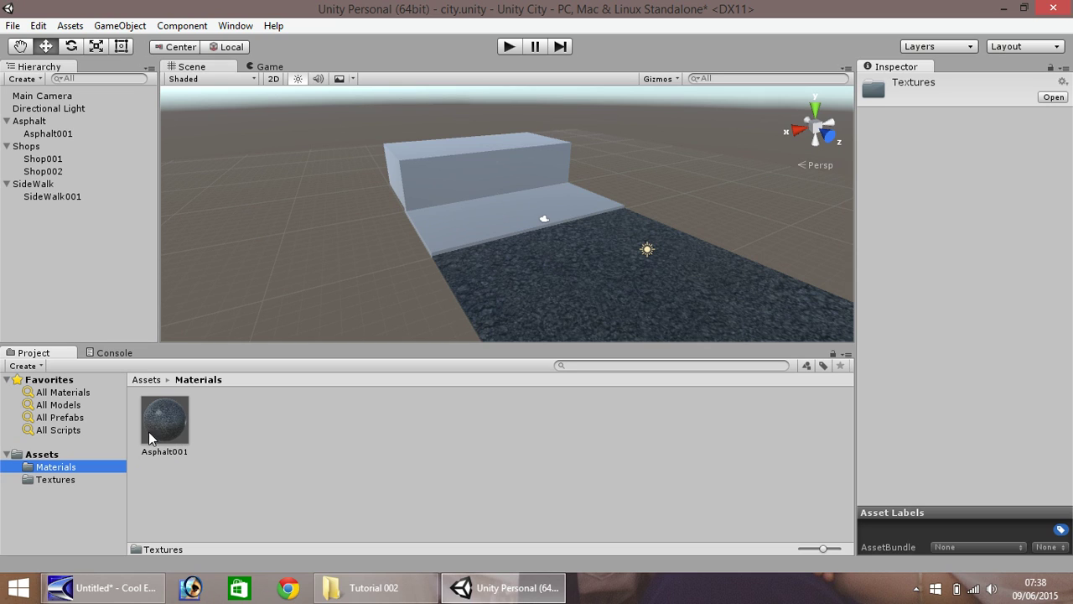
click(59, 482)
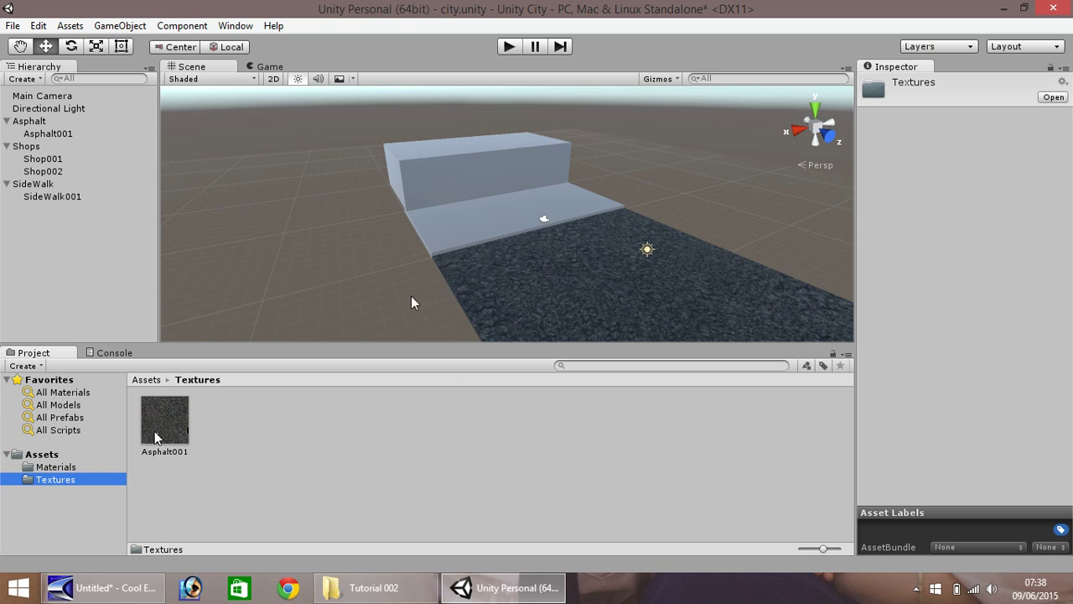
click(54, 467)
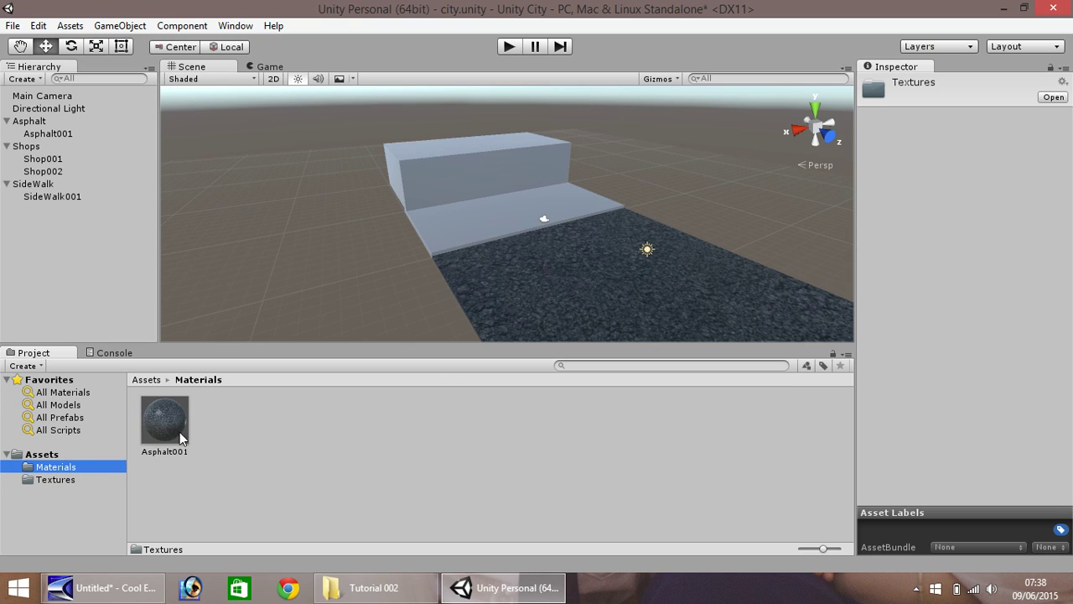
click(48, 481)
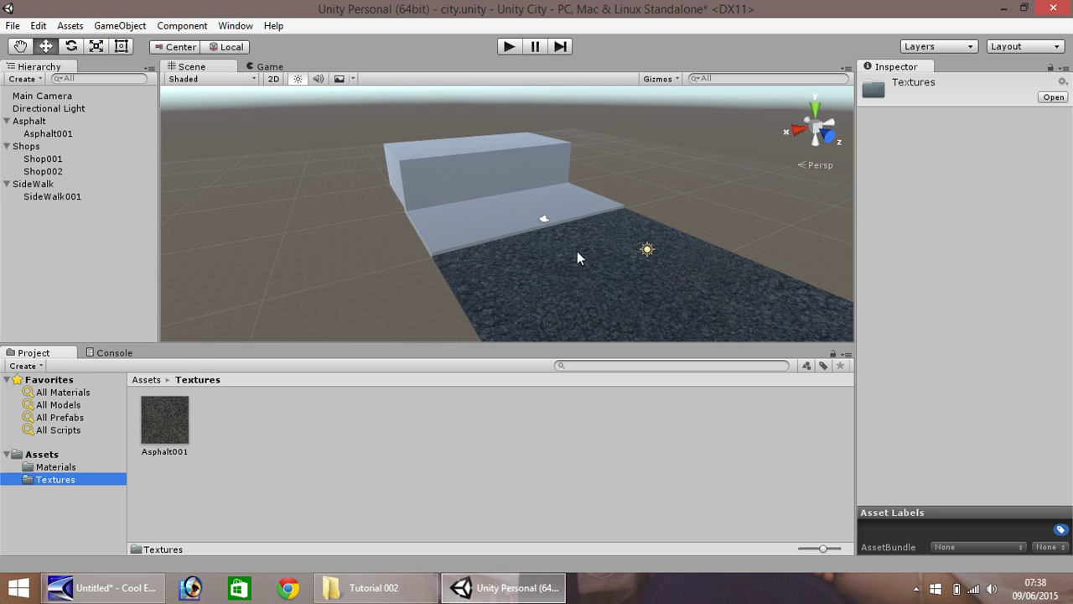
Select the Asphalt001 road block and switch the Inspector to Debug mode
click(564, 288)
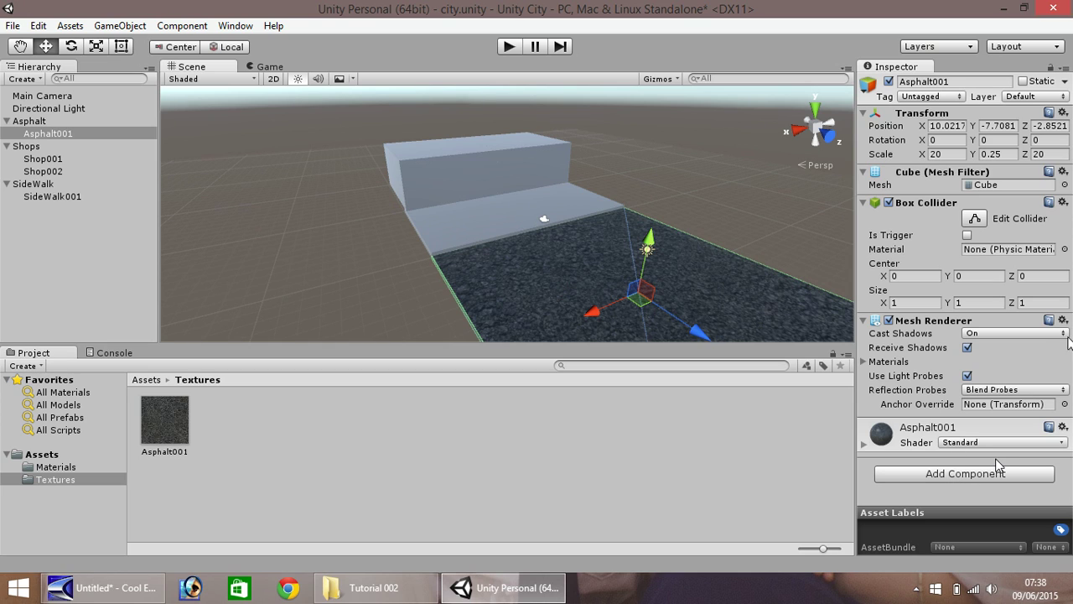
click(1066, 71)
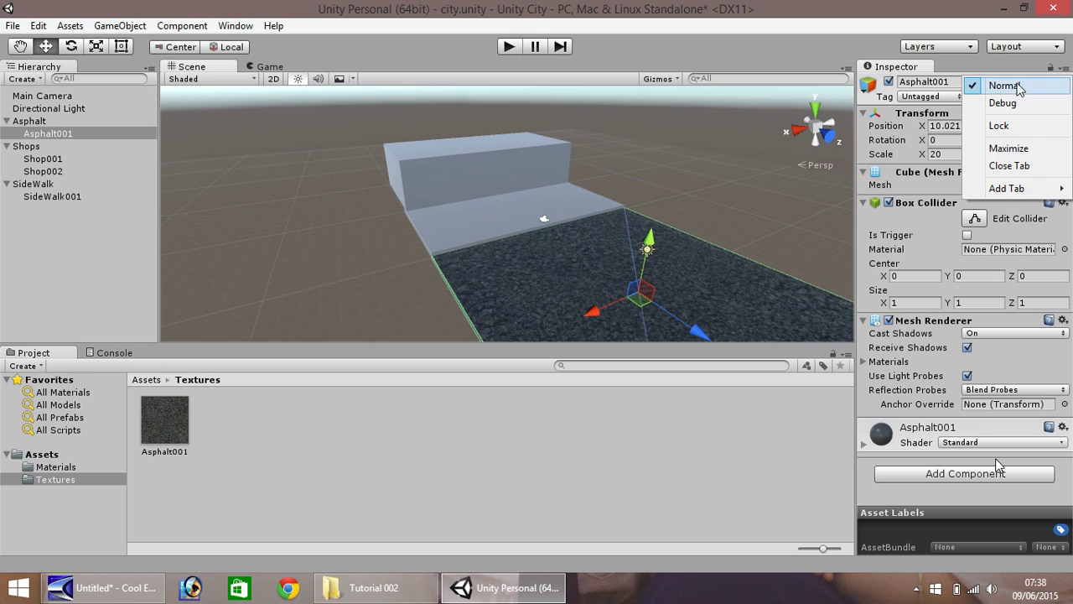
click(1001, 104)
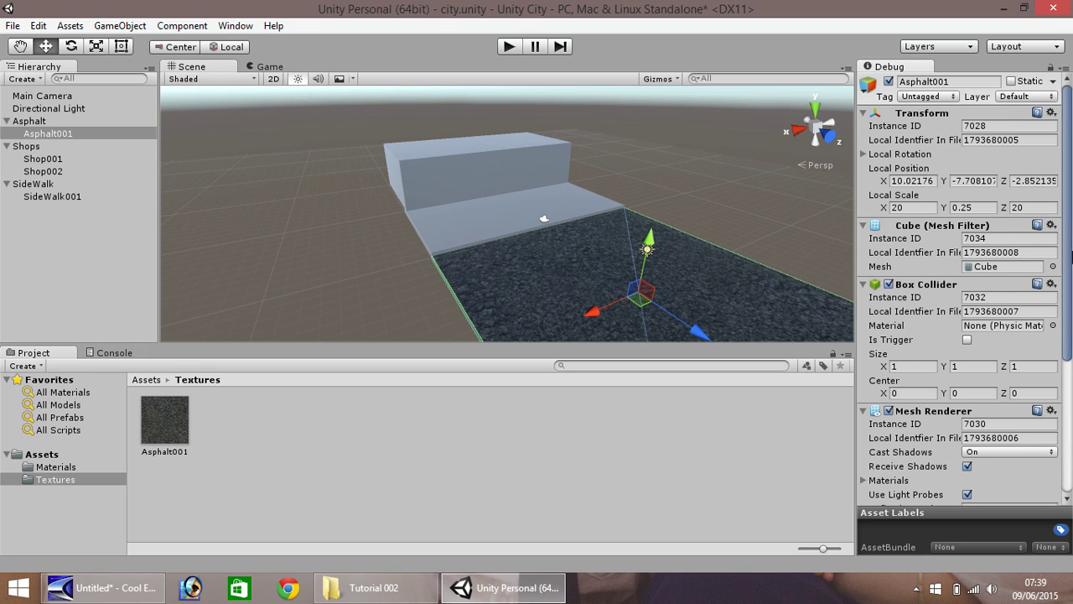
Expand the Asphalt001 material's Saved Properties down to the Second entry of Element 0 under Tex Envs
drag(1071, 218, 1072, 365)
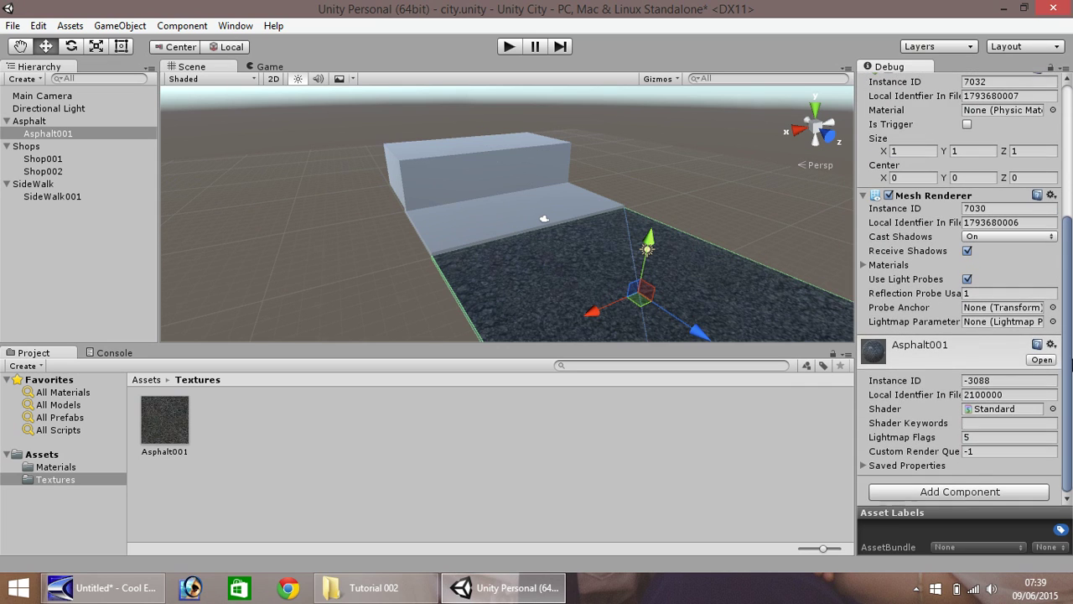
click(862, 466)
drag(1068, 384, 1070, 444)
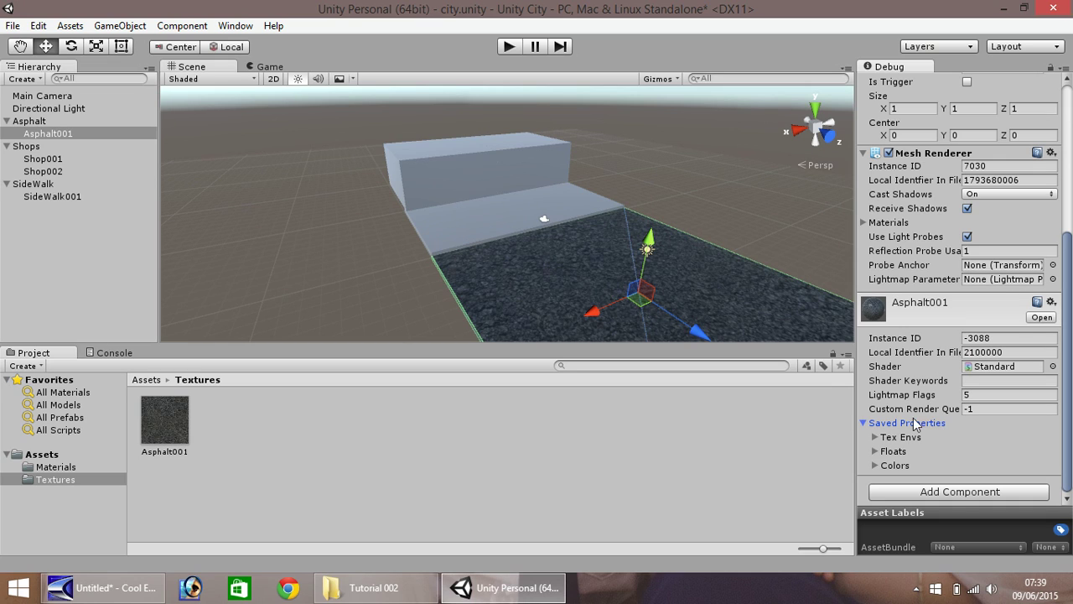
click(876, 437)
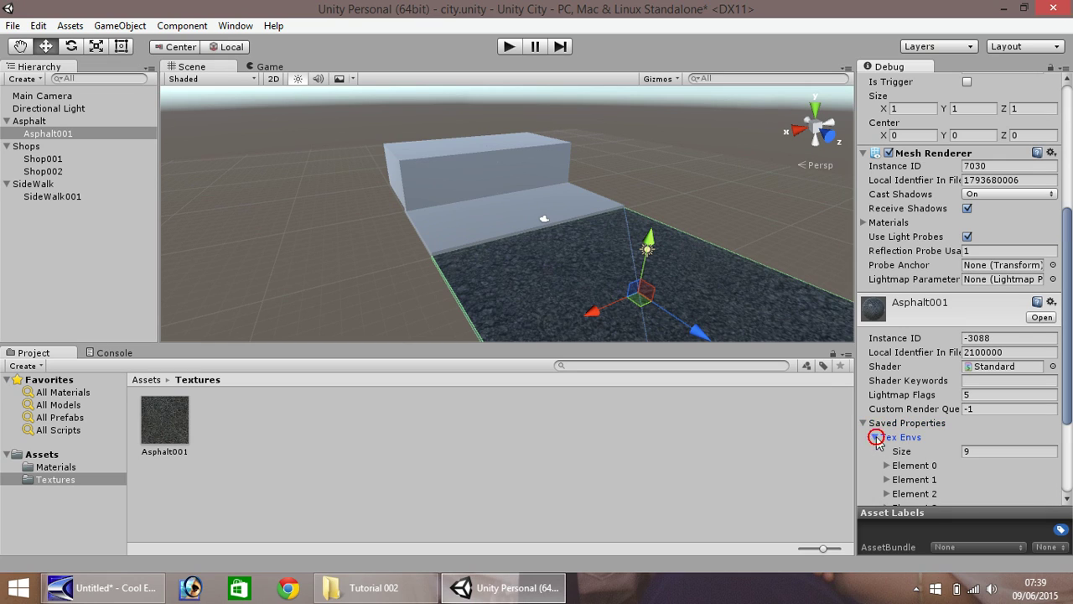
drag(1070, 327, 1070, 404)
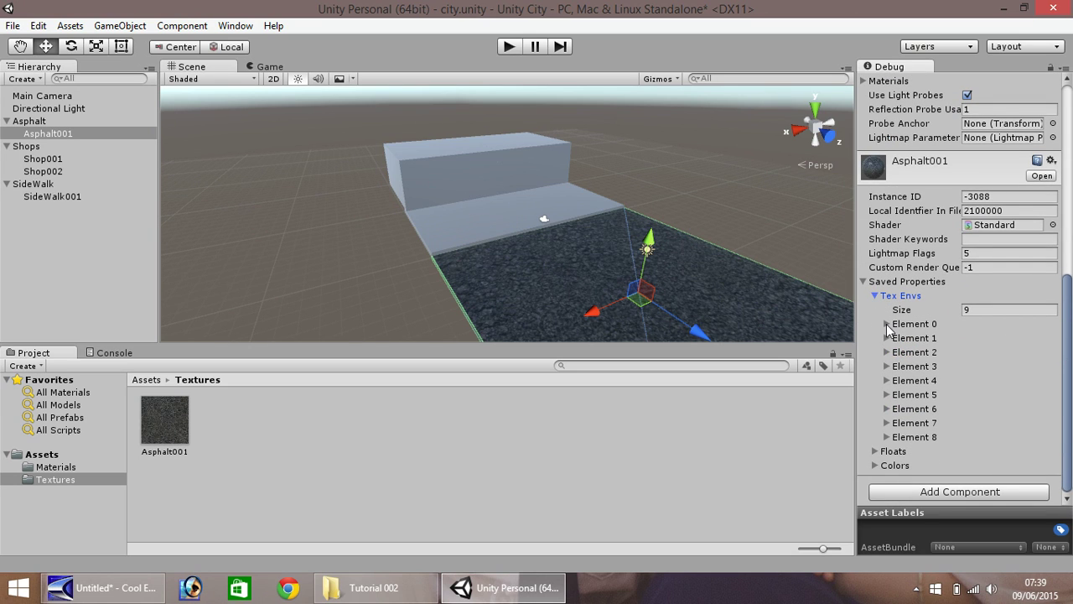
click(888, 325)
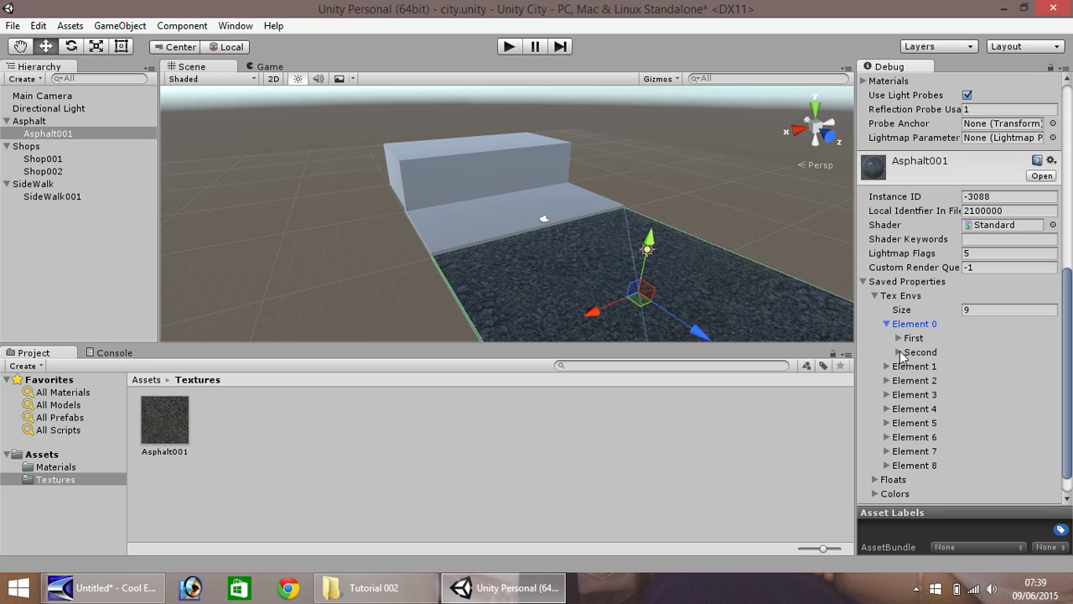
click(898, 352)
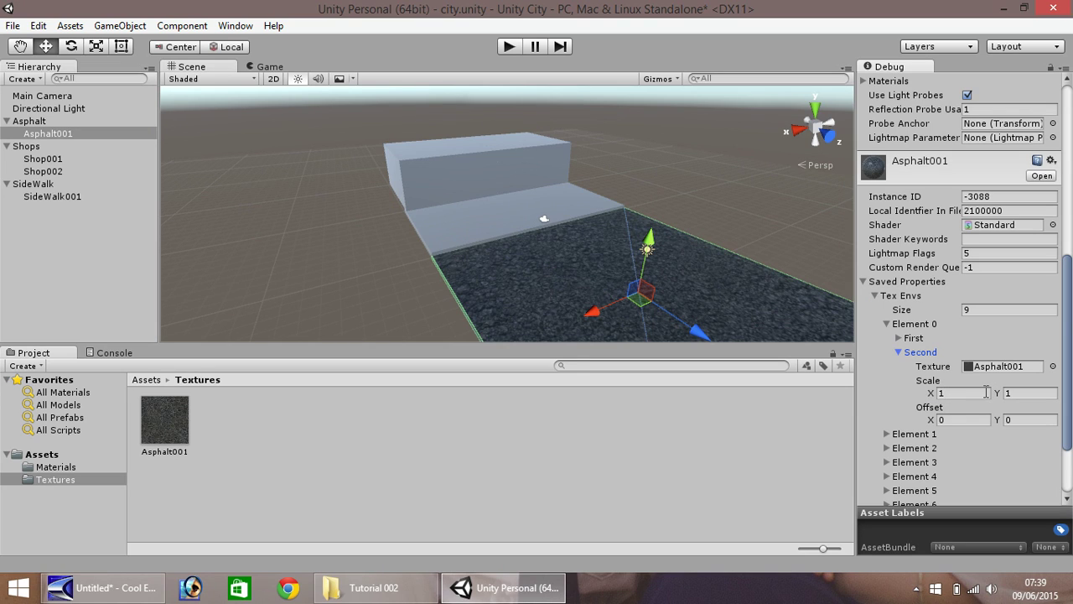
Set the Asphalt001 texture scale to X 10 and Y 10, and examine the tiling on the road up close
click(952, 393)
text(10)
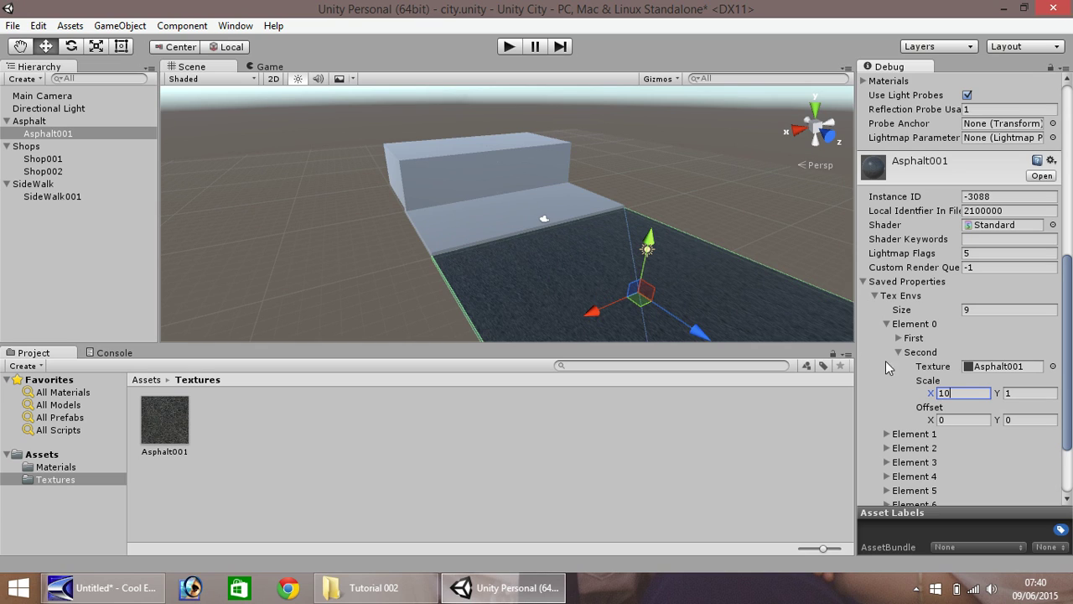
click(1025, 391)
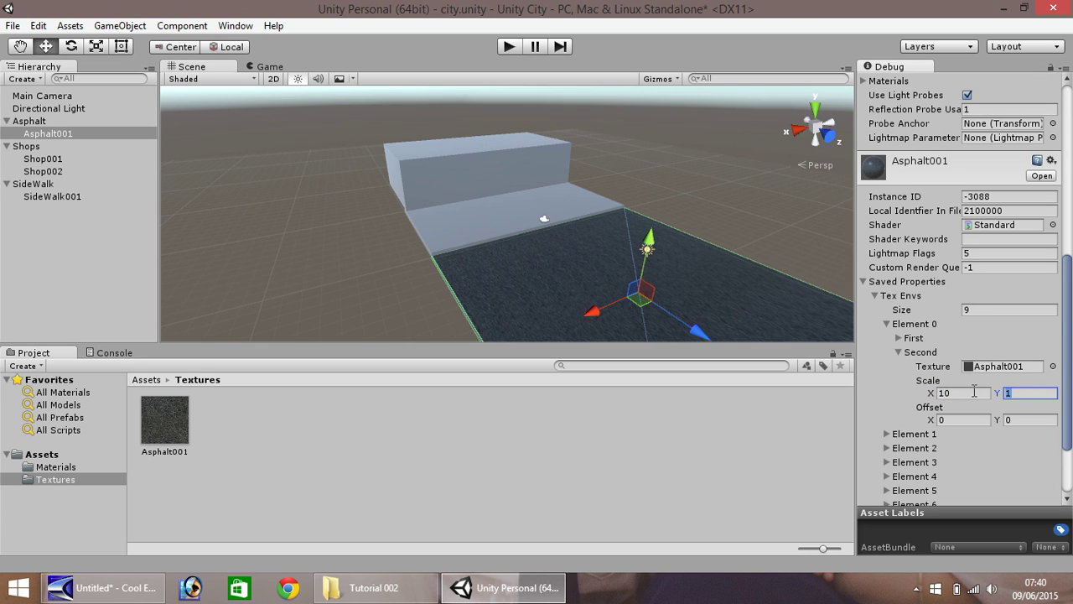
text(10)
scroll(571, 301, up, 4)
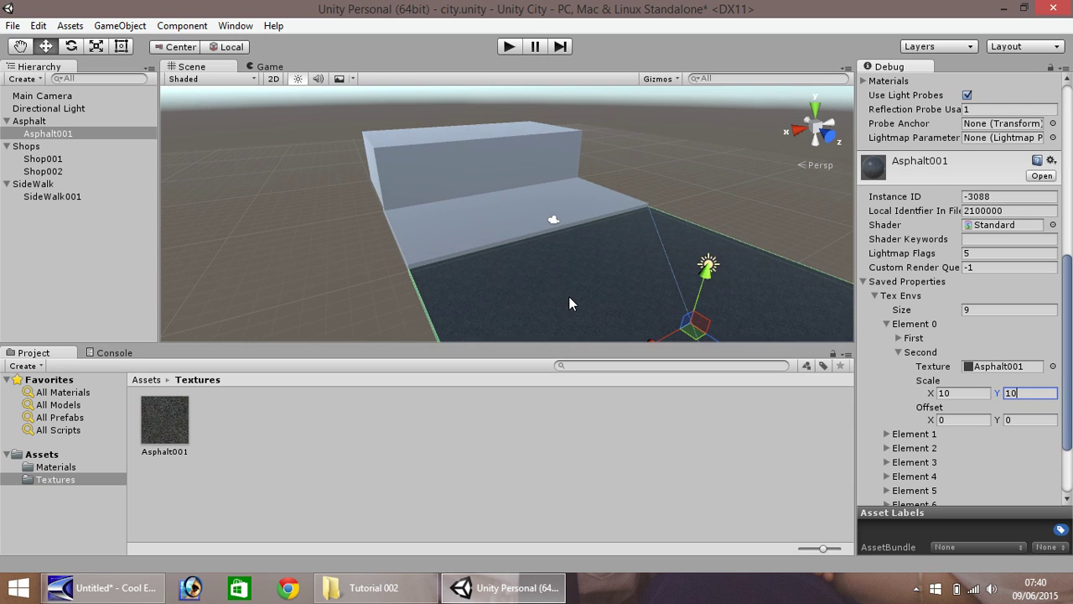
click(20, 46)
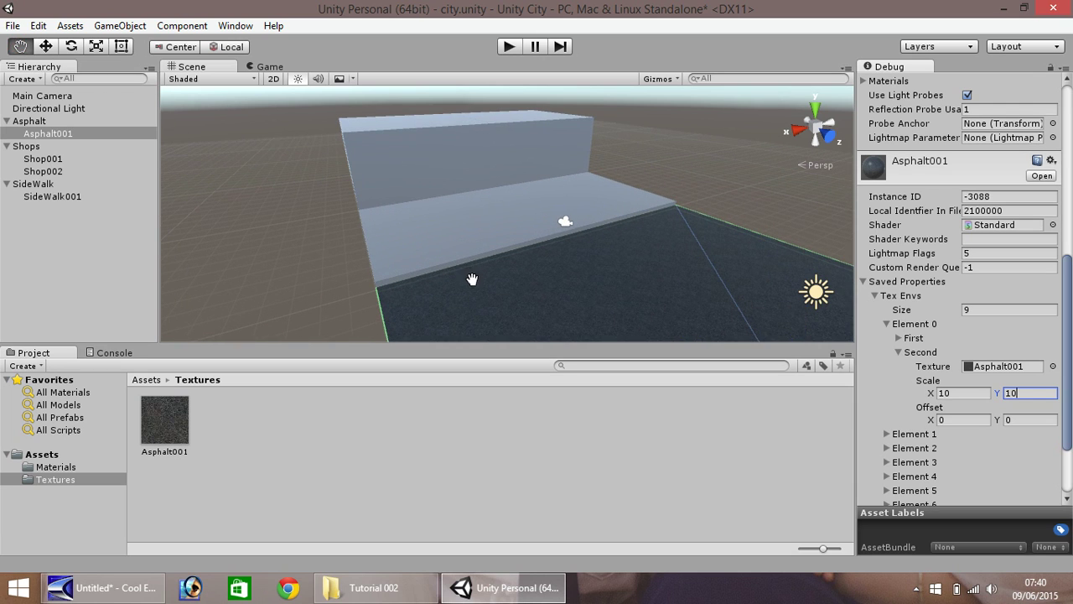
drag(474, 279, 376, 174)
right_drag(453, 192, 576, 263)
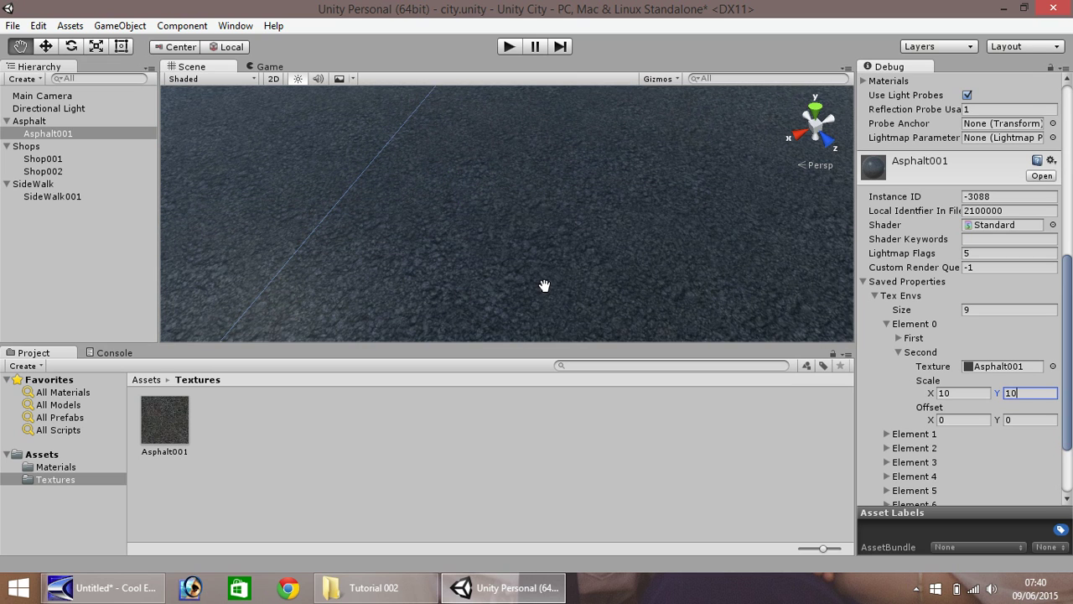
scroll(560, 260, down, 5)
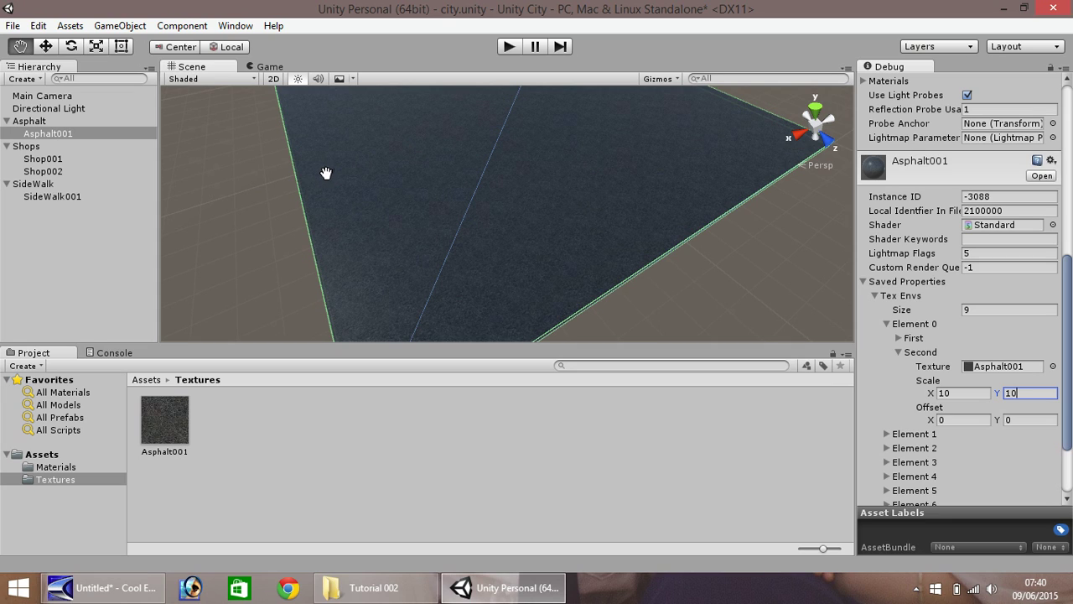
Set the Asphalt001 texture scale to X 5 and Y 5, and check the tiling across the road block
click(925, 391)
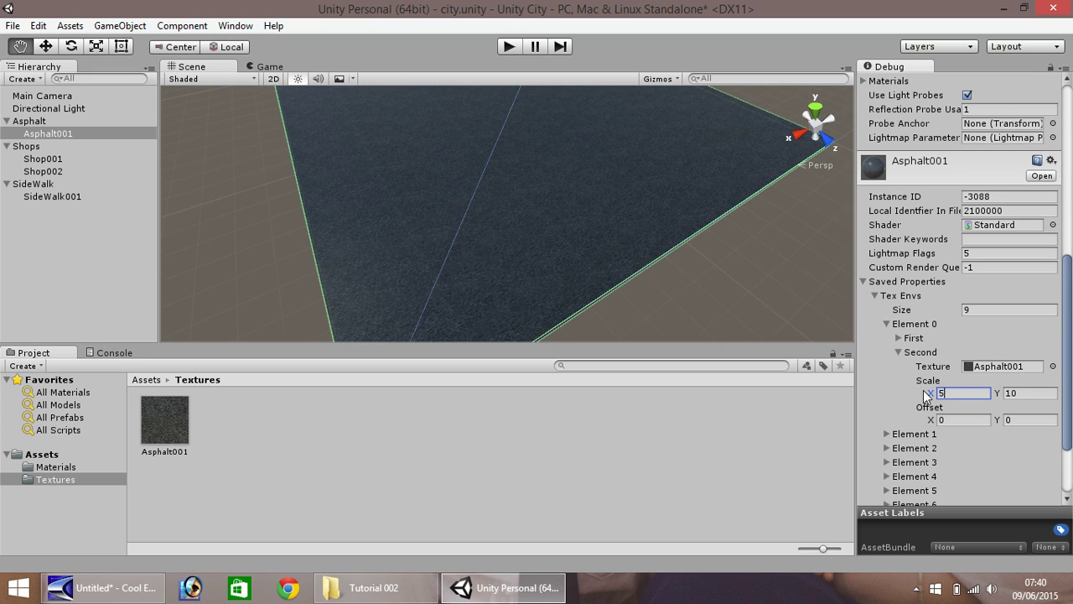
key(Tab)
text(5)
drag(374, 149, 371, 233)
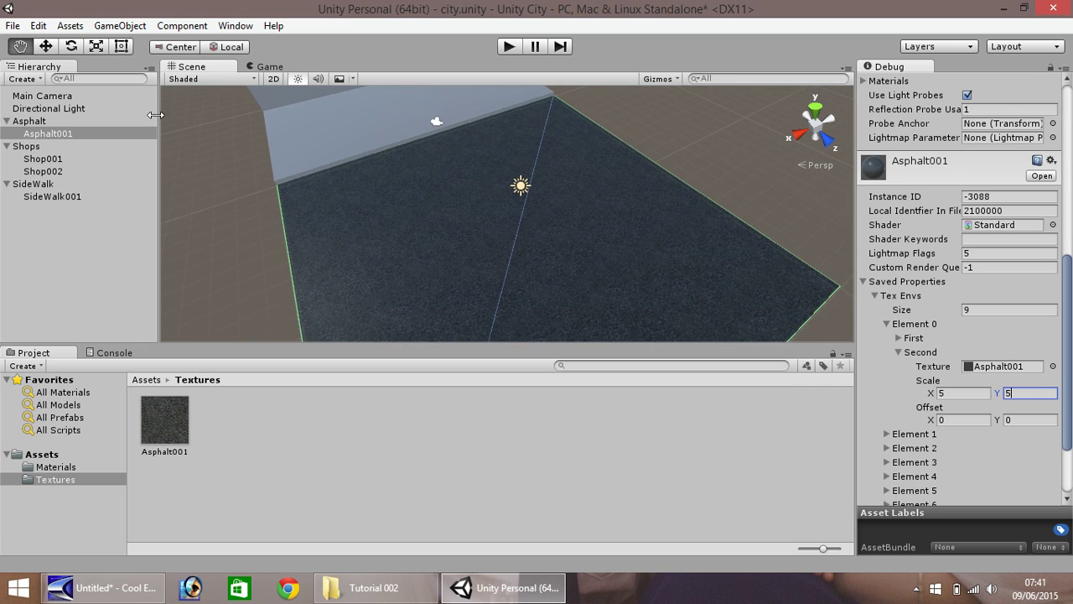
scroll(390, 179, down, 2)
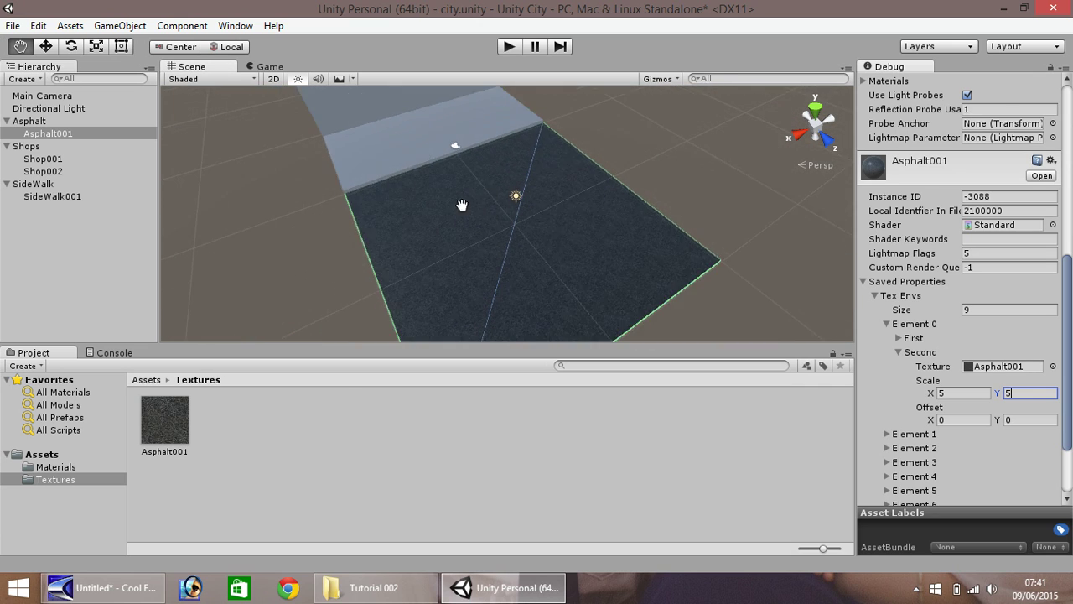
click(46, 46)
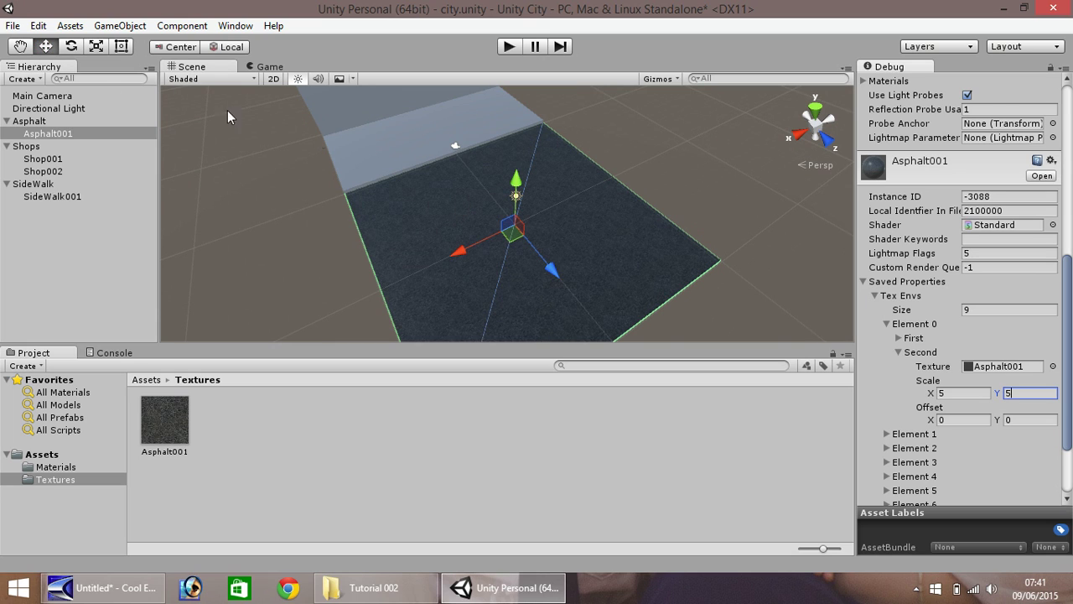
scroll(462, 216, down, 1)
scroll(486, 210, down, 2)
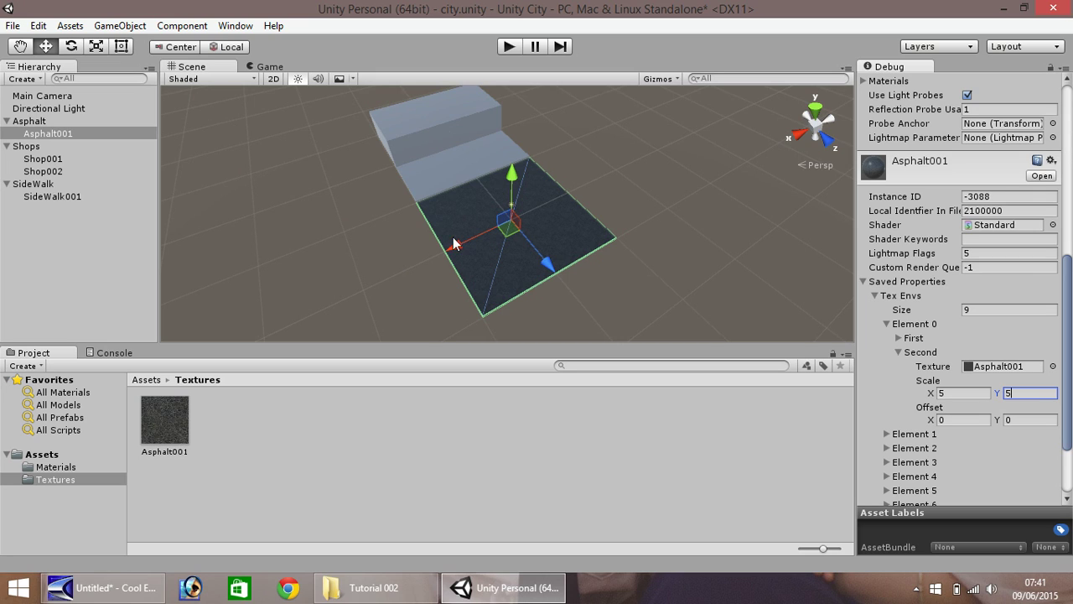
Duplicate the Asphalt001 road block and move the copy along the X axis until it adjoins the original, extending the road
click(484, 266)
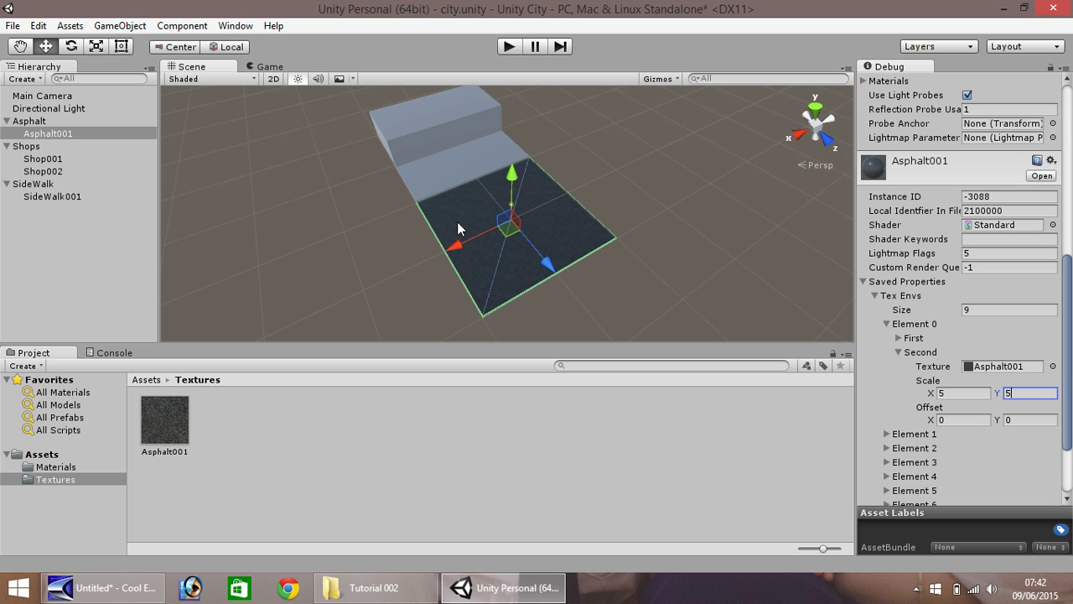
key(ctrl+d)
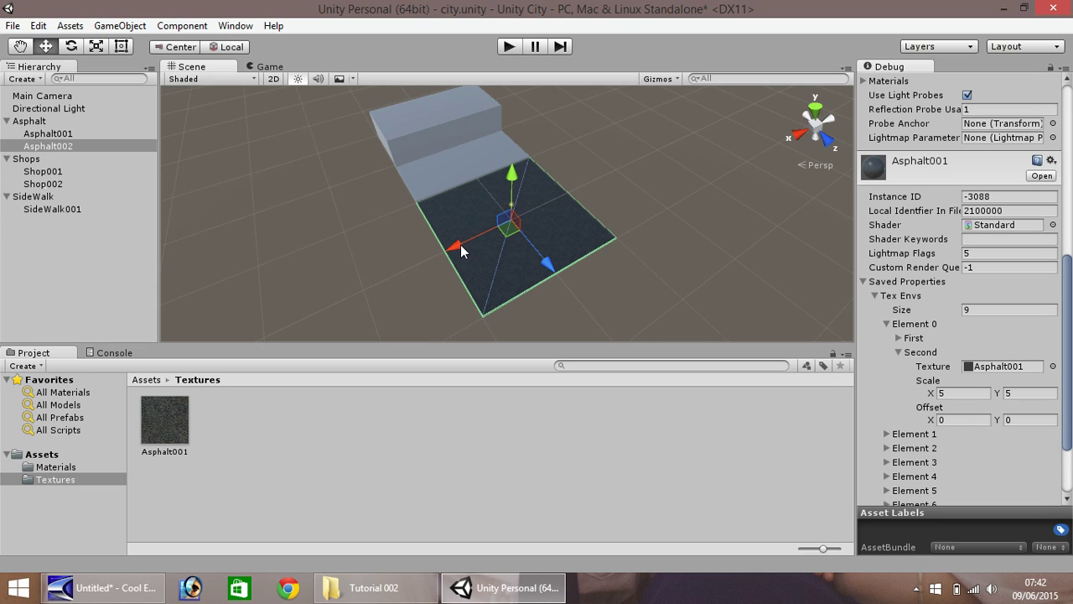
drag(457, 244, 332, 292)
click(497, 320)
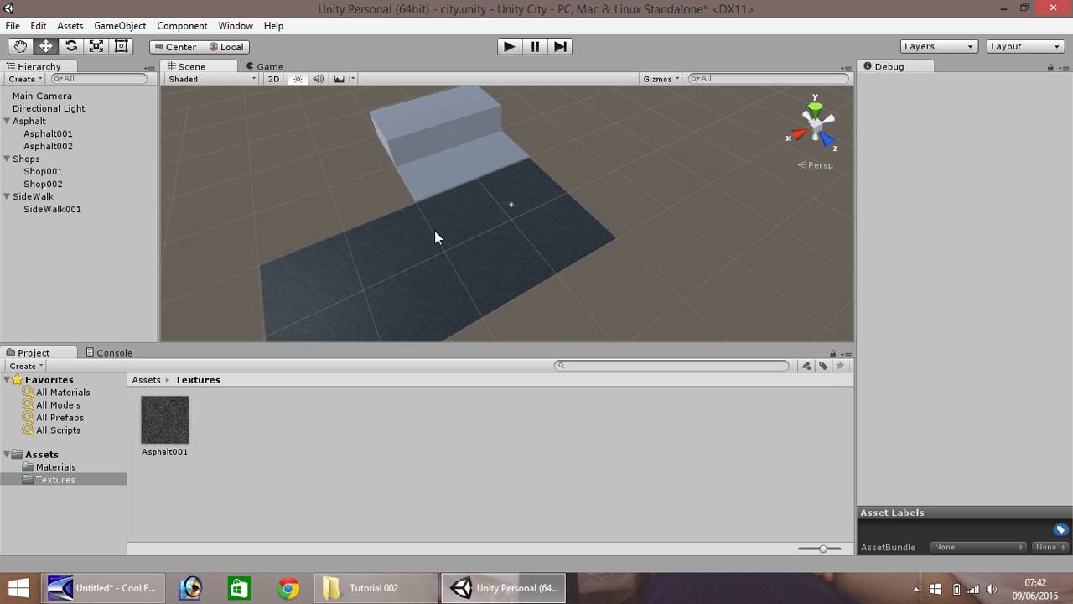
scroll(415, 245, up, 5)
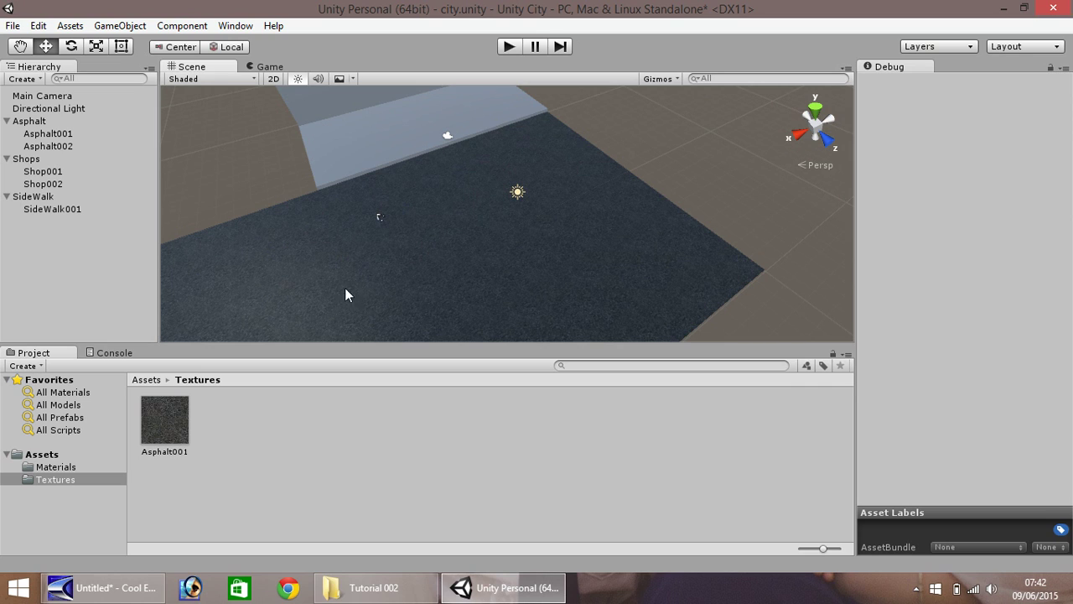
Import the SideWalk001 image from the Tutorial 002 folder into Textures and apply it to the sidewalk block
click(25, 48)
drag(256, 182, 310, 263)
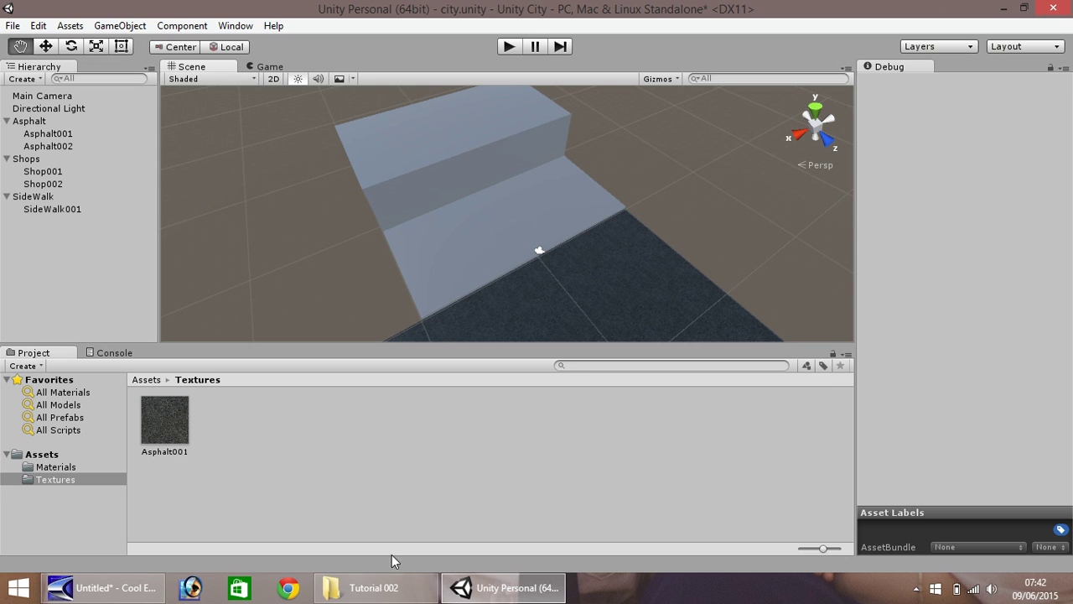
click(392, 589)
drag(262, 134, 237, 417)
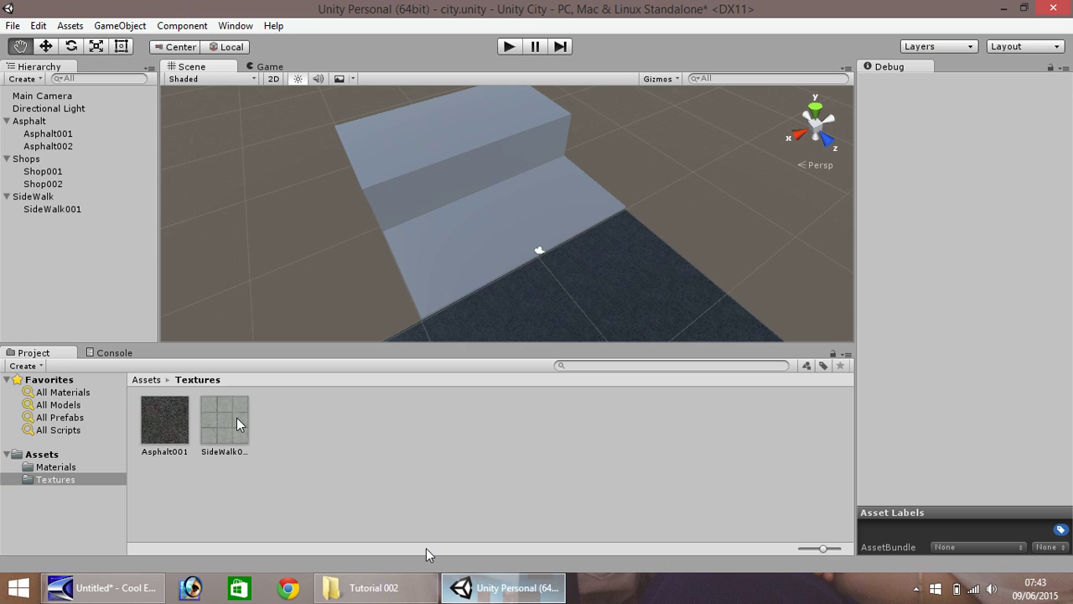
click(240, 431)
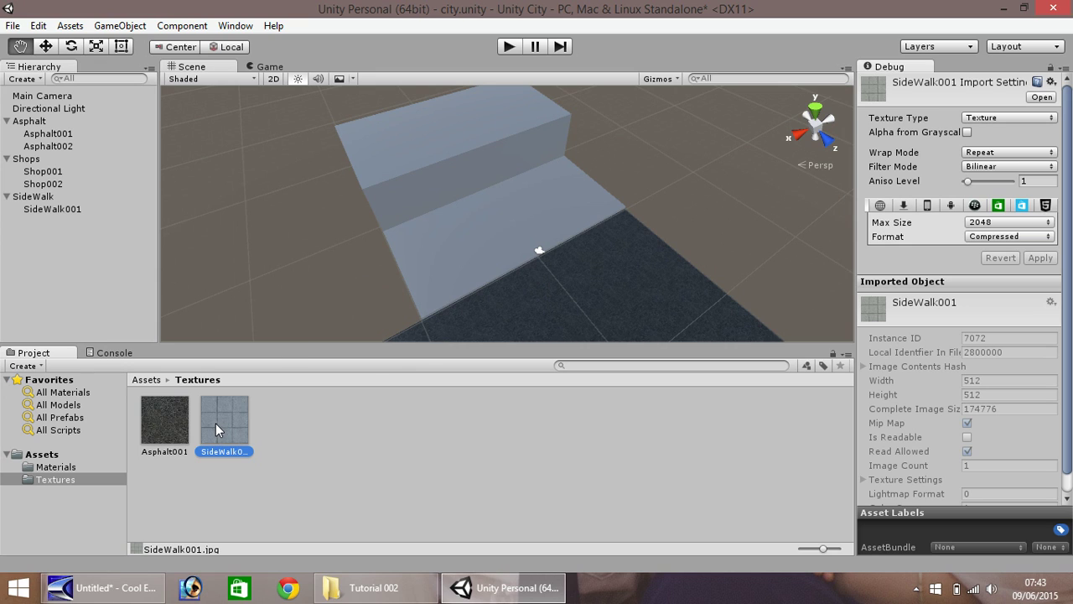
drag(218, 421, 456, 250)
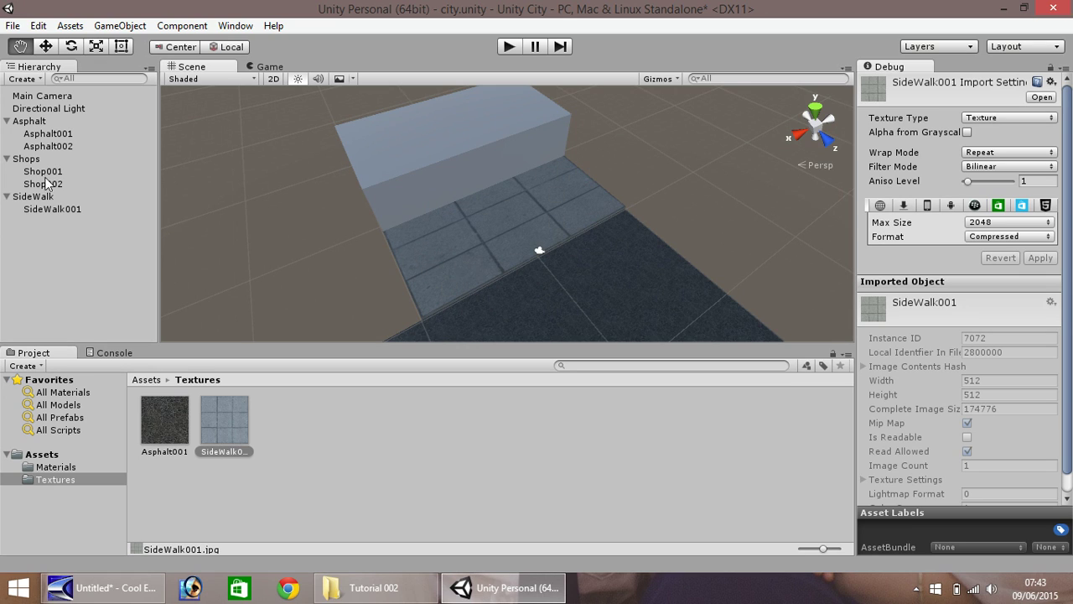
Select the SideWalk001 block in the scene and bring up its material's texture scale settings
click(44, 45)
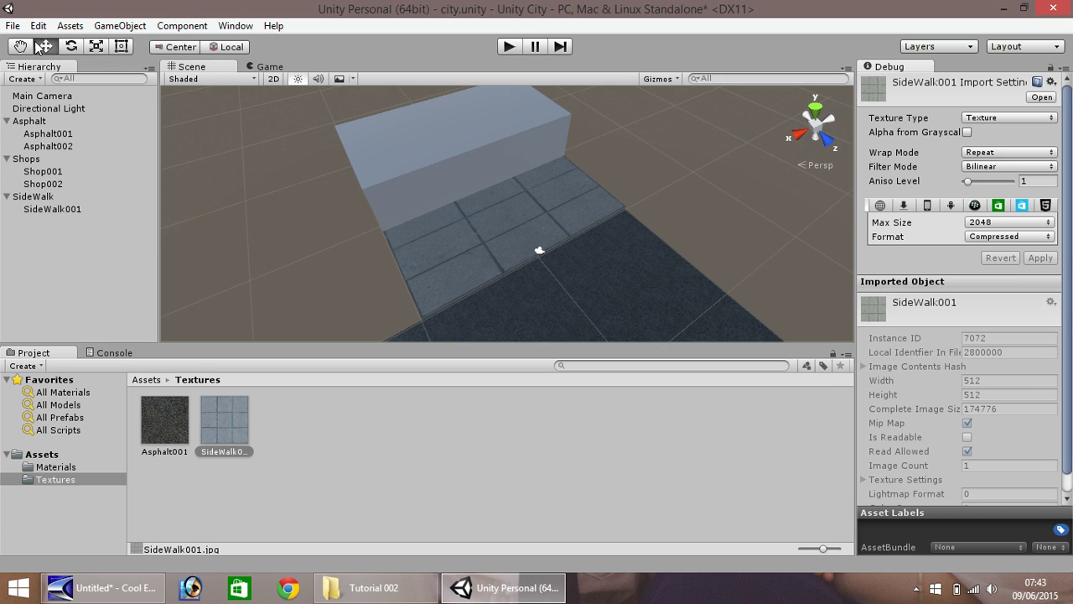
click(505, 235)
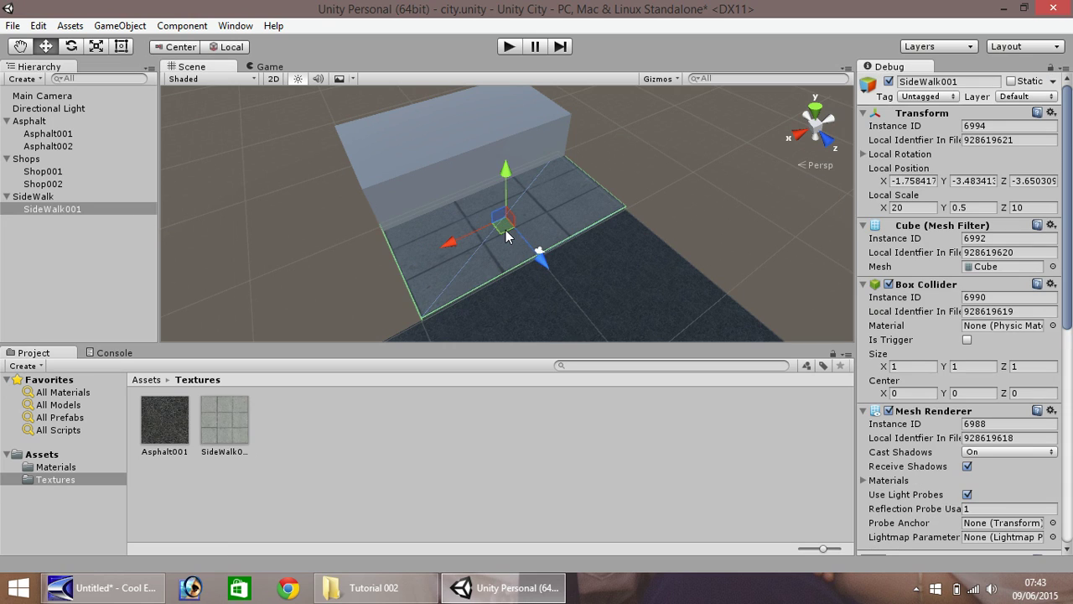
click(1066, 67)
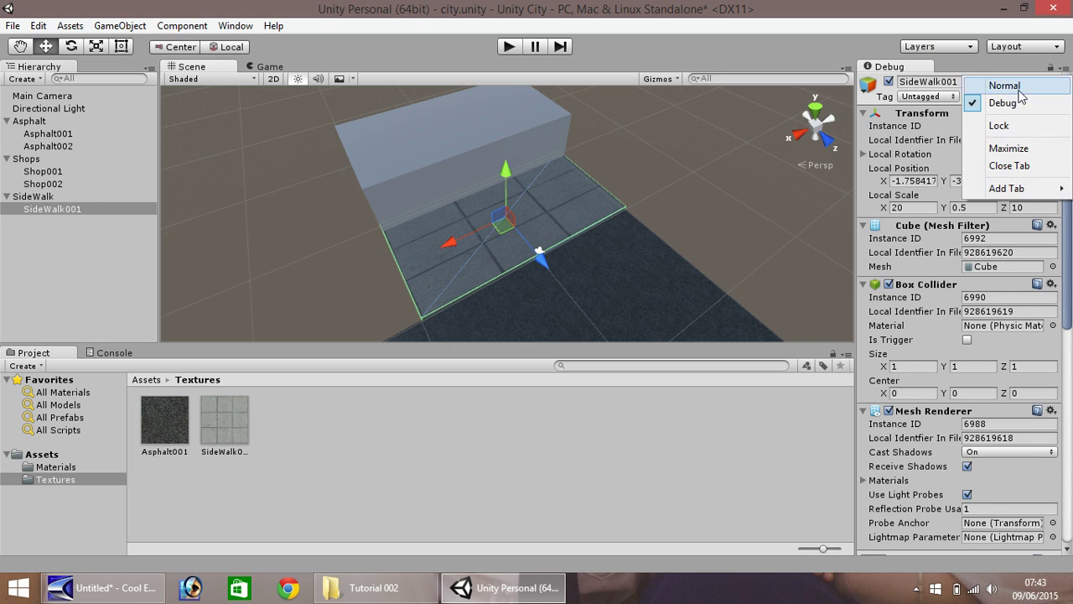
click(1069, 180)
drag(1069, 179, 1071, 382)
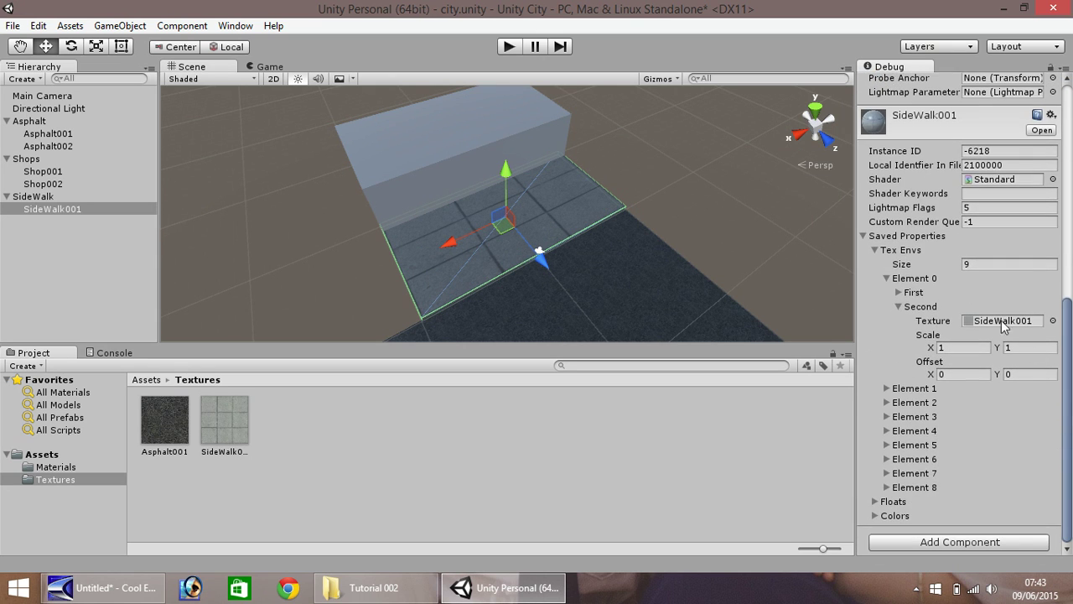
Set the SideWalk001 texture scale to X 5 and Y 5, and inspect the paving tiles up close
click(952, 343)
text(5)
key(Tab)
text(5)
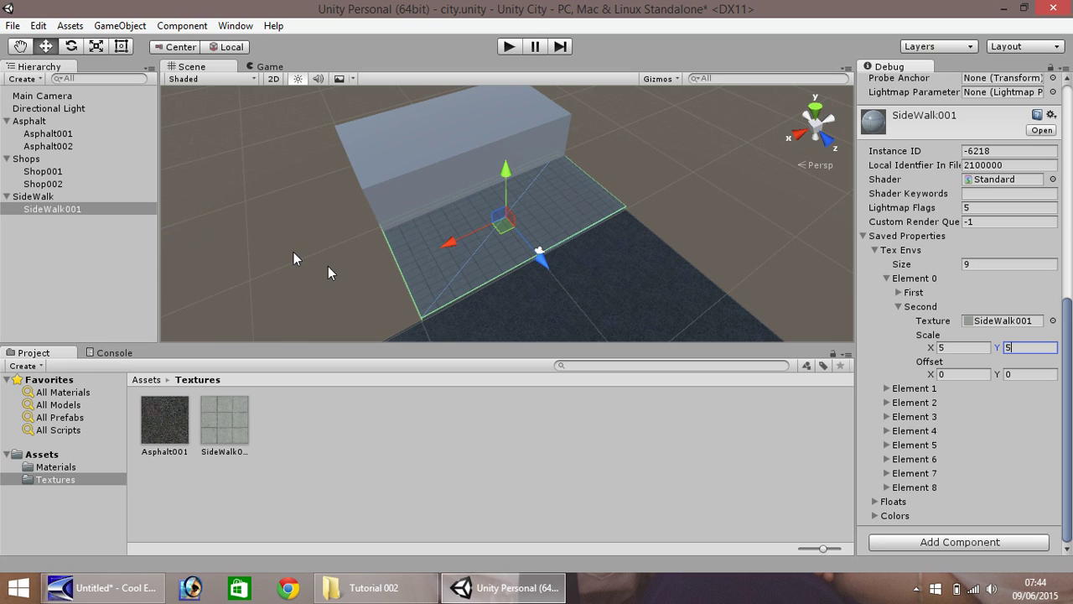
scroll(444, 277, up, 5)
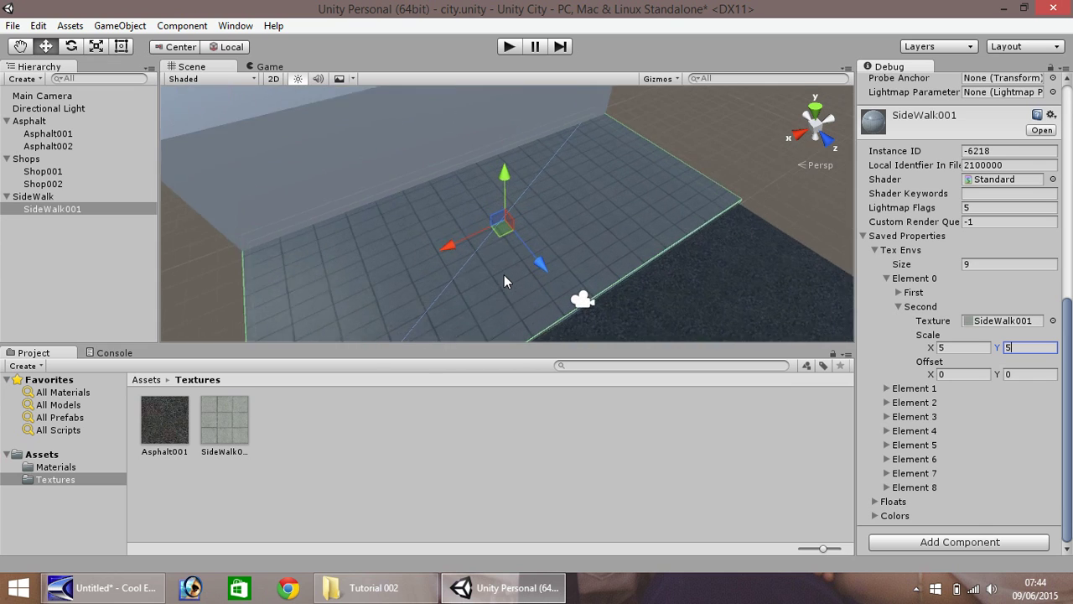
scroll(504, 280, up, 4)
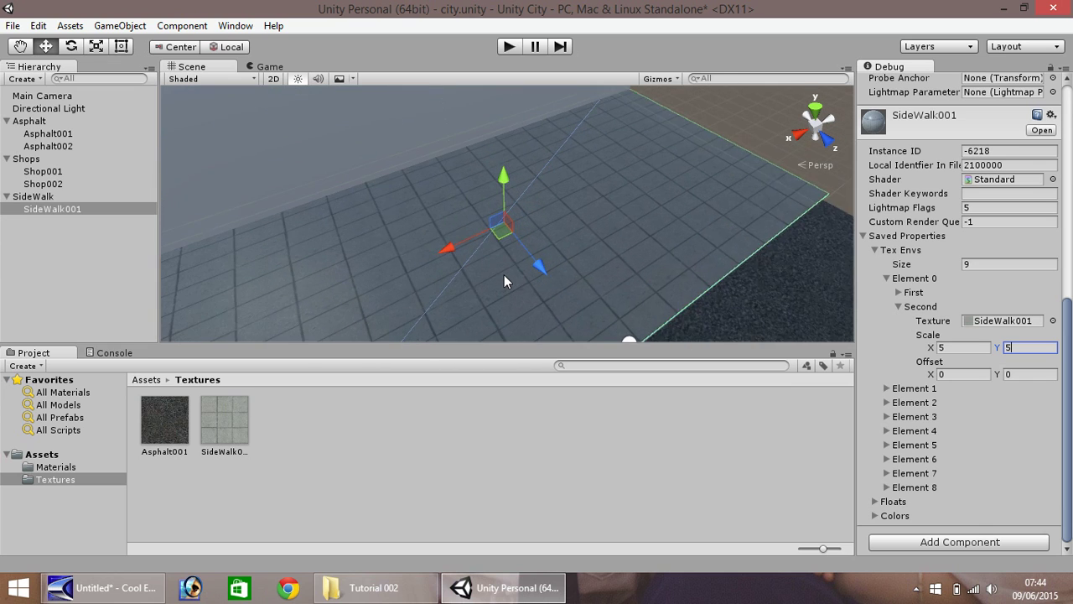
Set the SideWalk001 texture scale to X 2 and Y 1, and check the block's local scale proportions
click(961, 347)
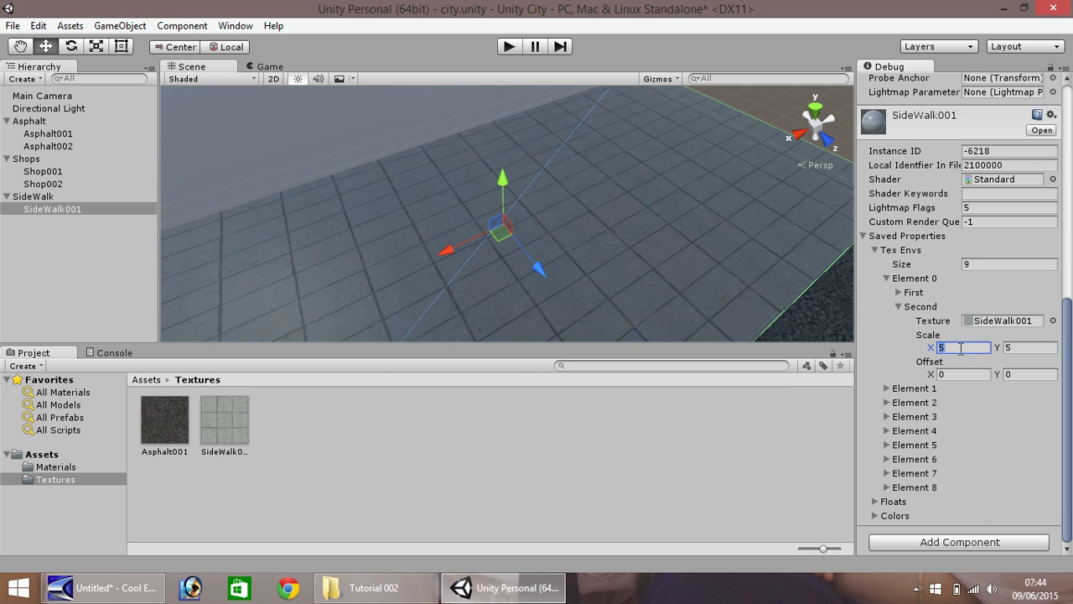
text(2)
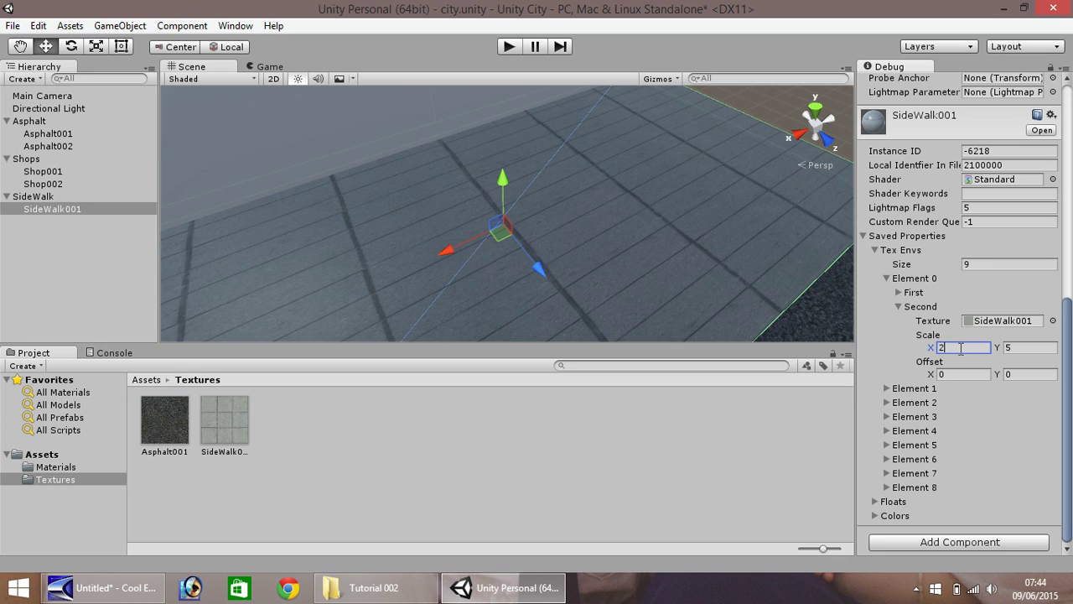
key(Tab)
text(1)
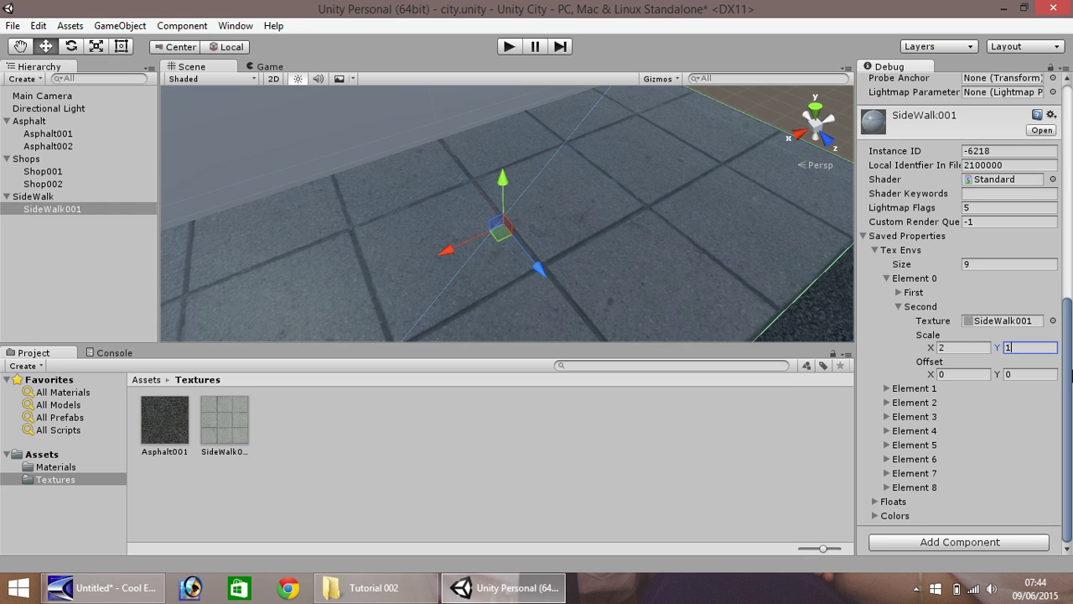
drag(1069, 391, 1072, 164)
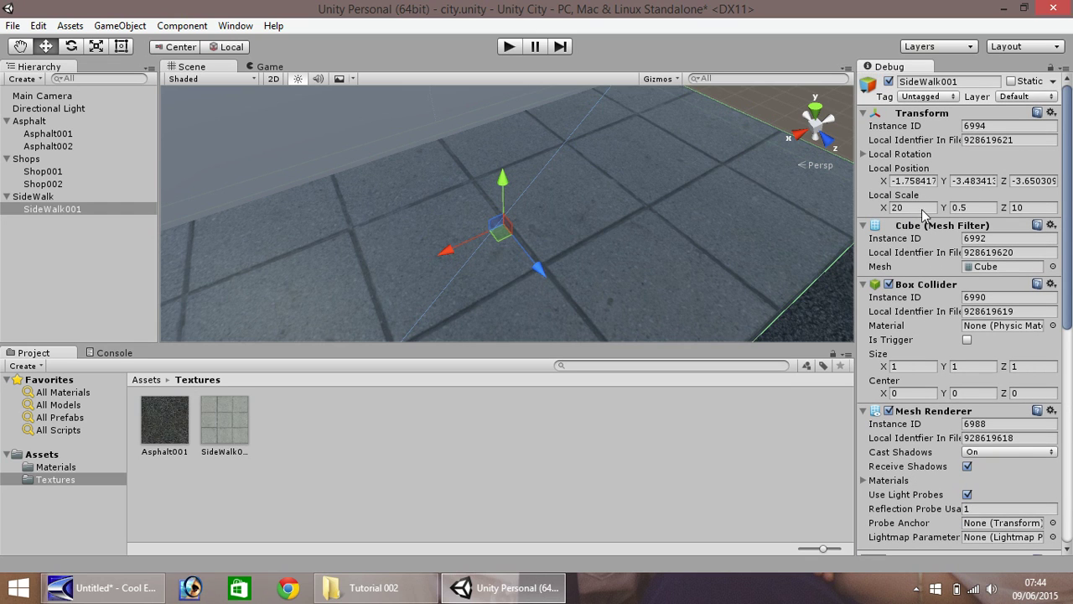
drag(1067, 209, 1072, 428)
Set the SideWalk001 texture scale to X 8 and Y 4, and review the tiling from farther away
click(961, 346)
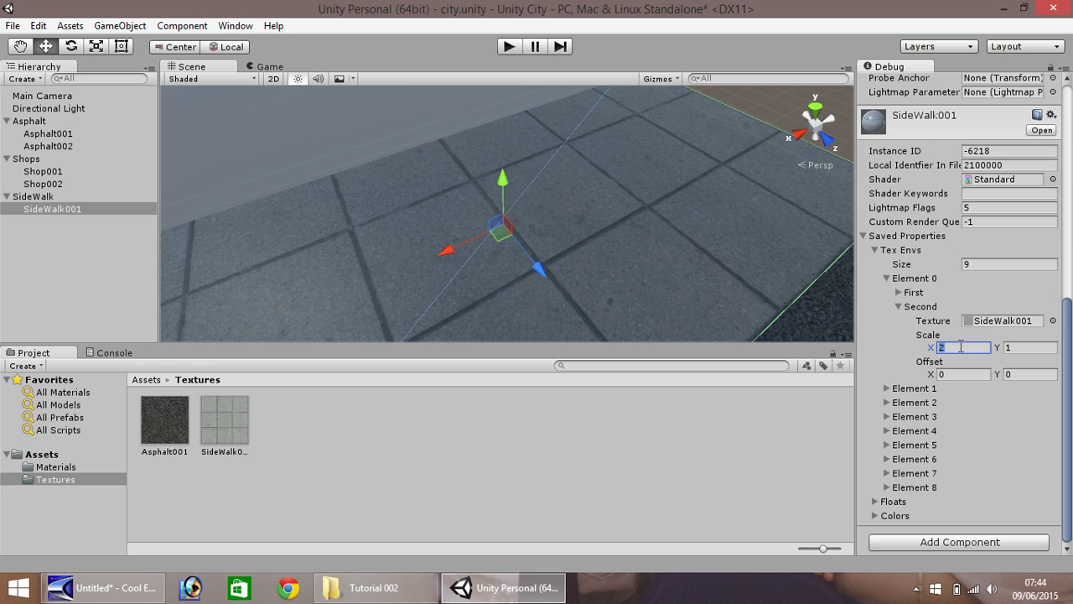
text(8)
key(Tab)
text(4)
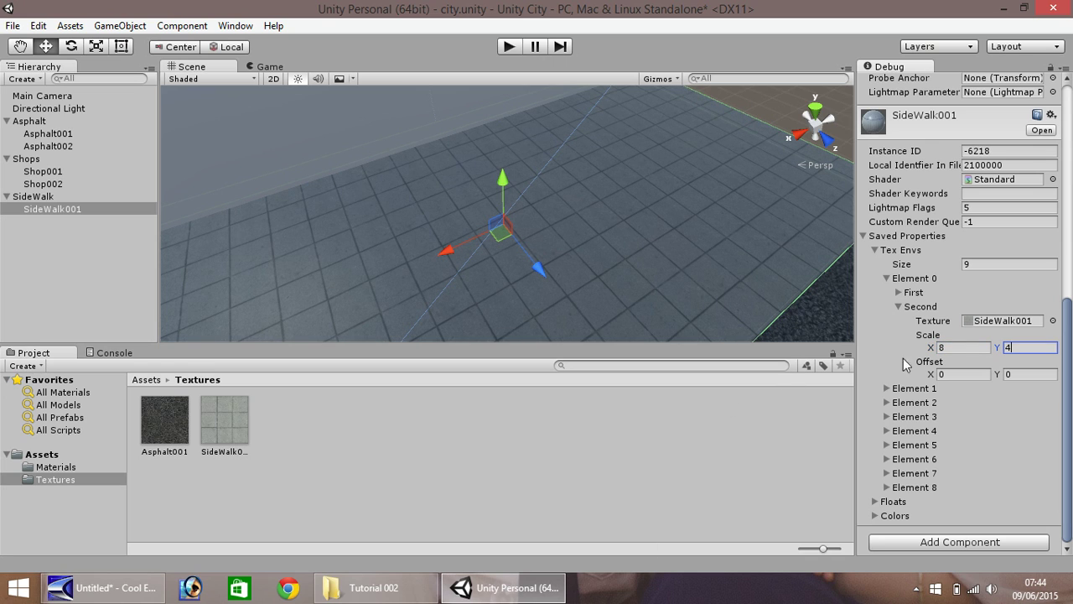
scroll(517, 220, down, 1)
scroll(517, 220, down, 5)
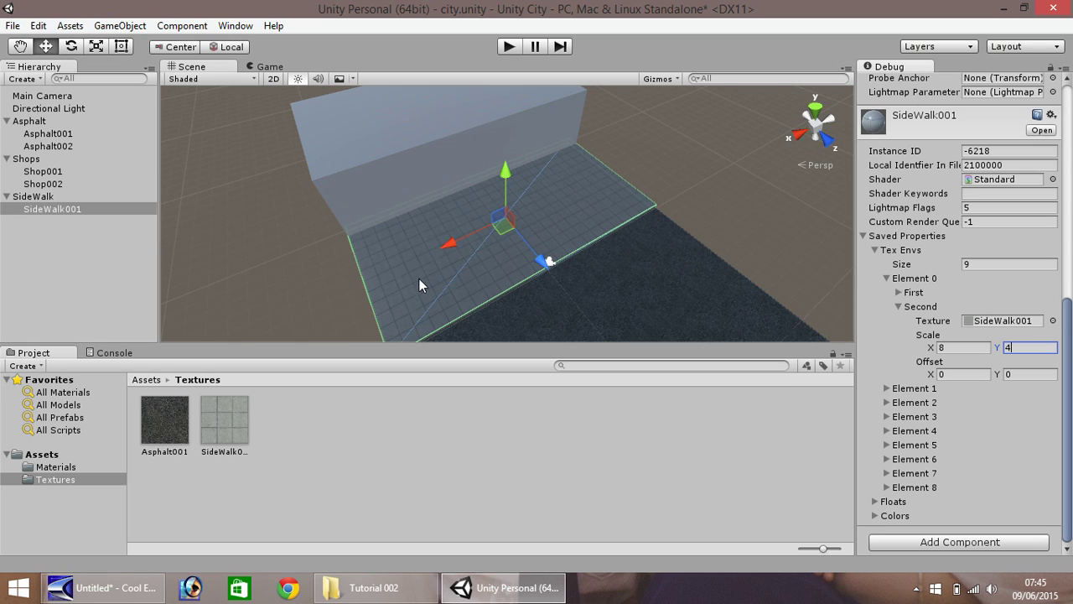
Duplicate the SideWalk001 block and move the copy along the X axis to continue the sidewalk edge to edge
click(19, 46)
drag(297, 243, 374, 182)
click(46, 47)
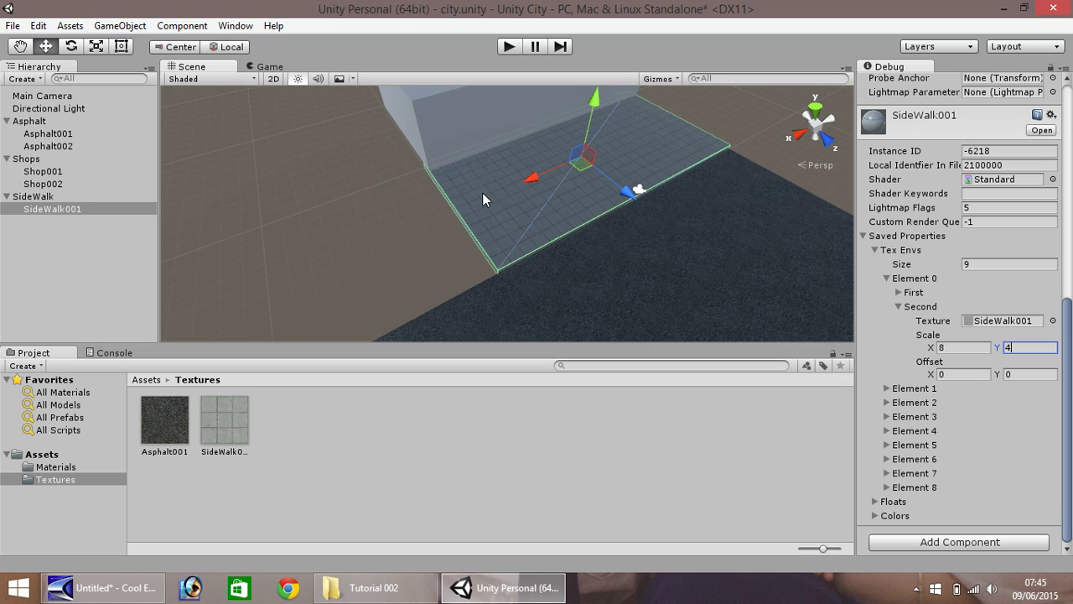
key(ctrl+d)
drag(541, 177, 416, 271)
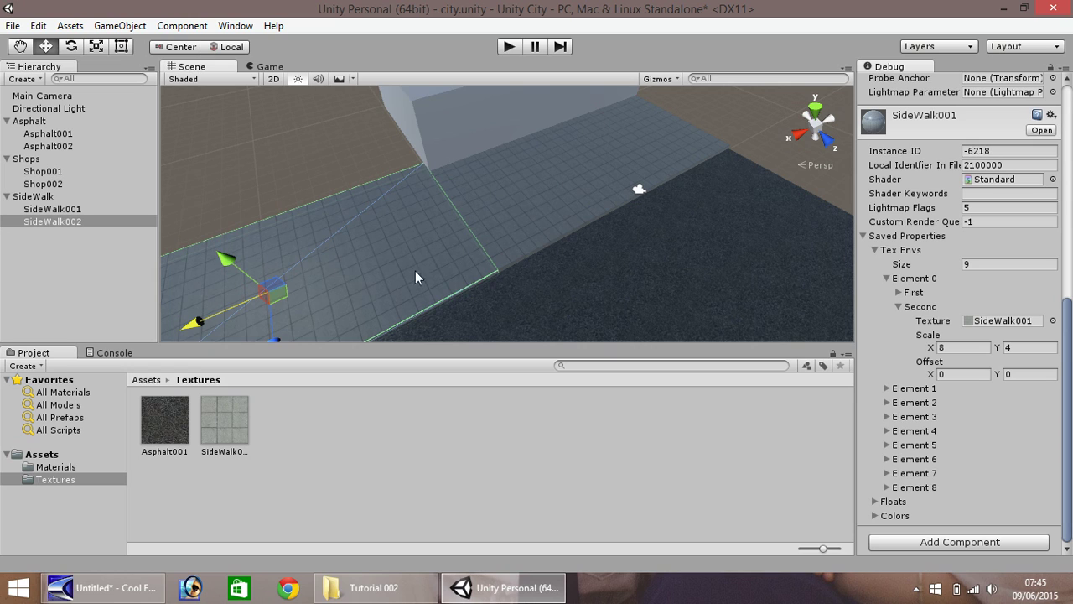
Check the seam where the two sidewalk blocks meet the asphalt, selecting Asphalt002 and SideWalk001 and viewing the shop end of the street
click(506, 285)
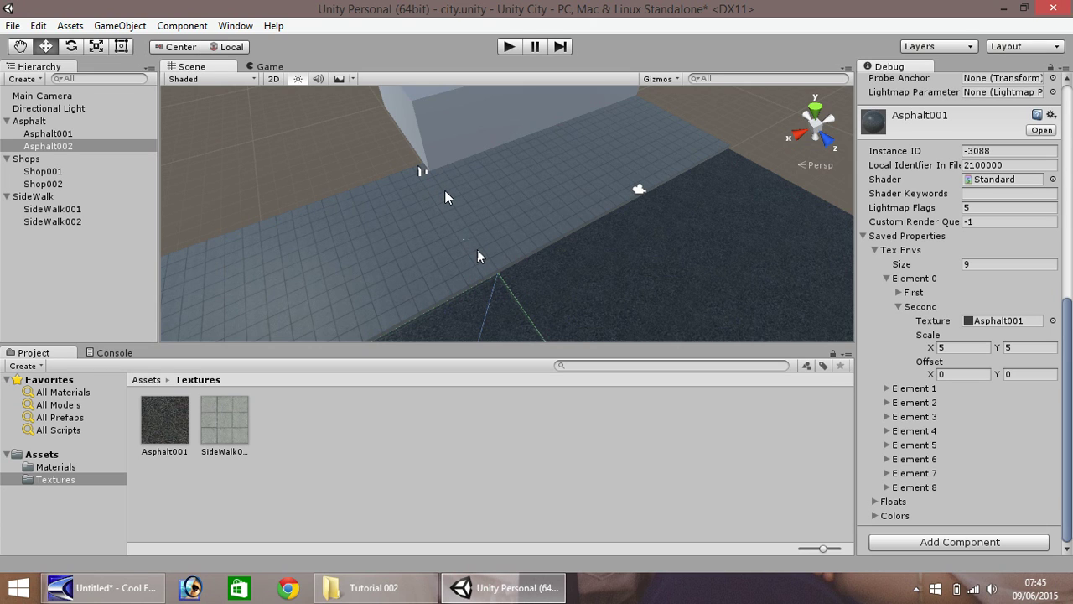
click(501, 204)
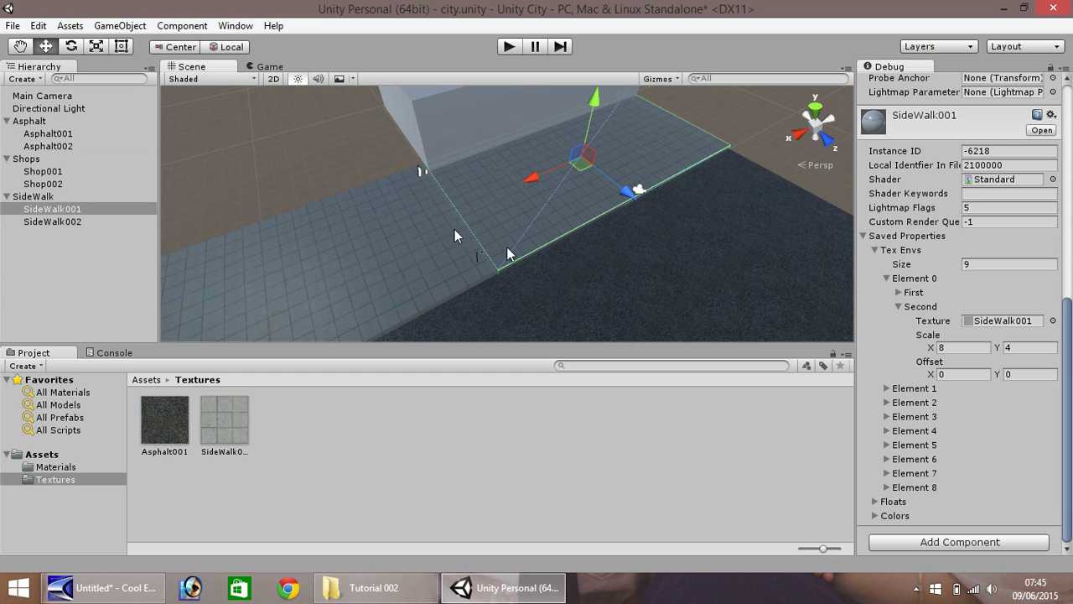
scroll(452, 235, down, 2)
key(q)
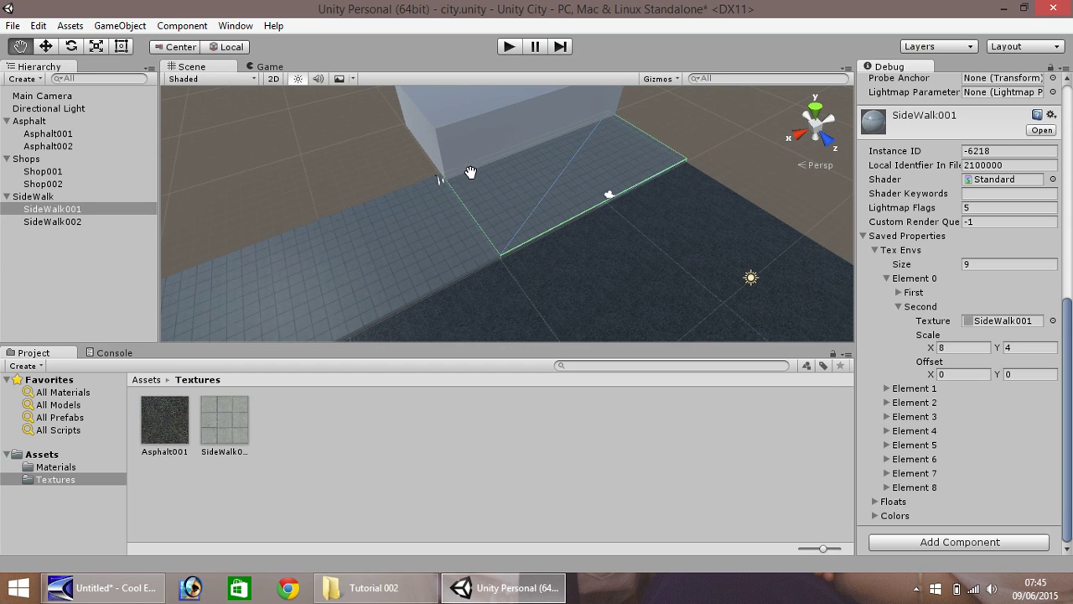
alt+drag(471, 172, 235, 268)
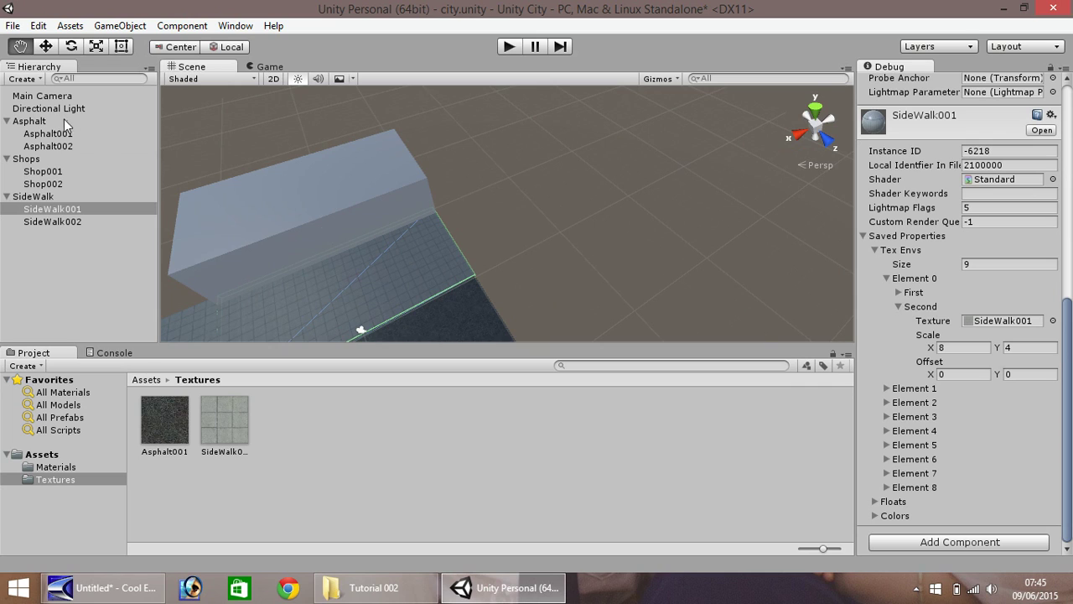
click(45, 46)
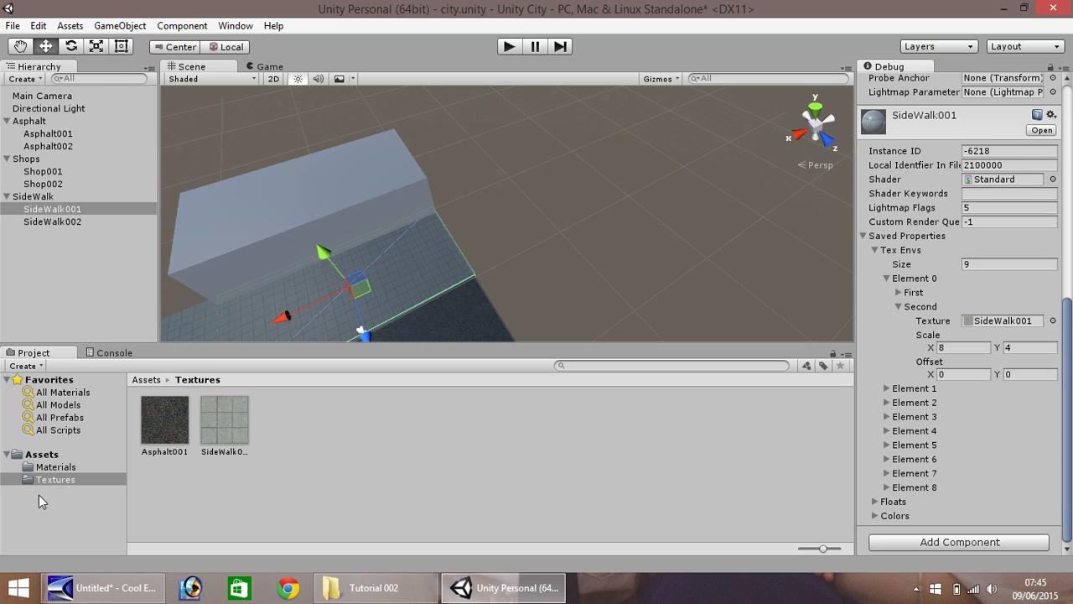
Import the complete Characters standard package into the project
right_click(303, 460)
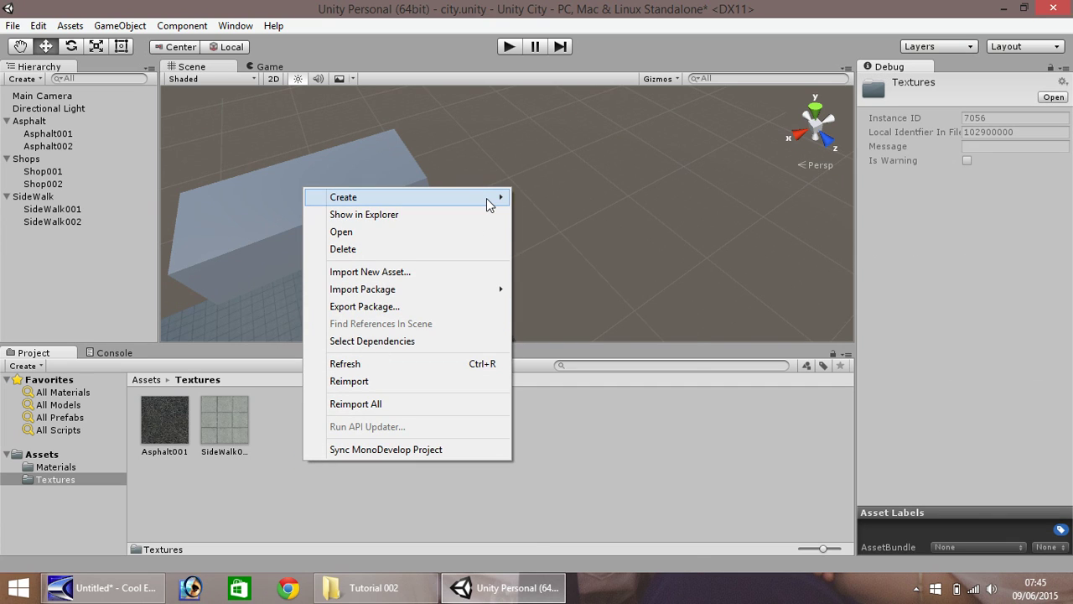
mouse_move(490, 204)
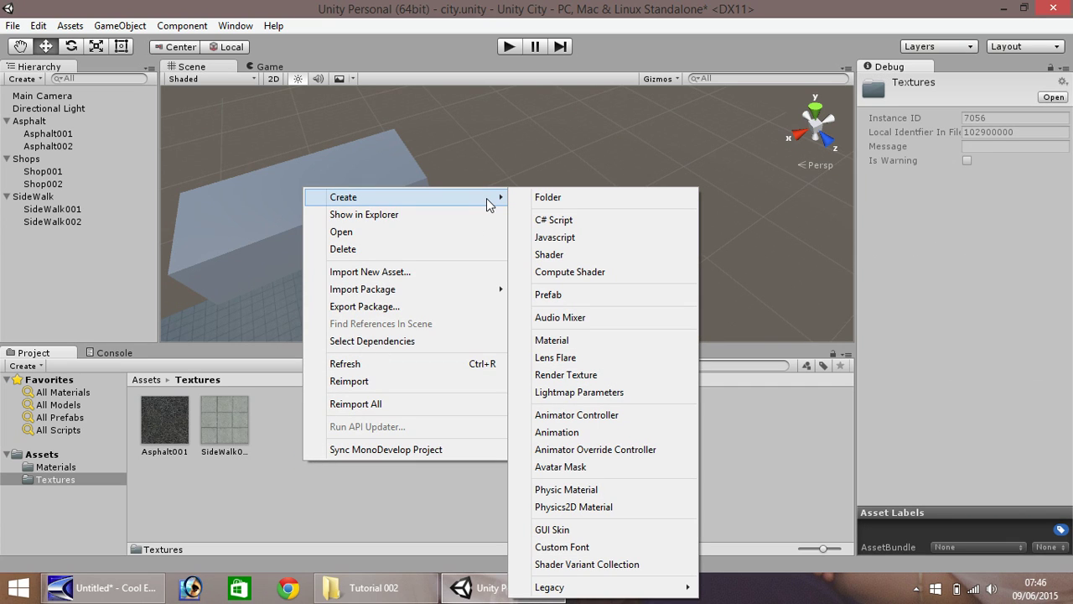
mouse_move(407, 290)
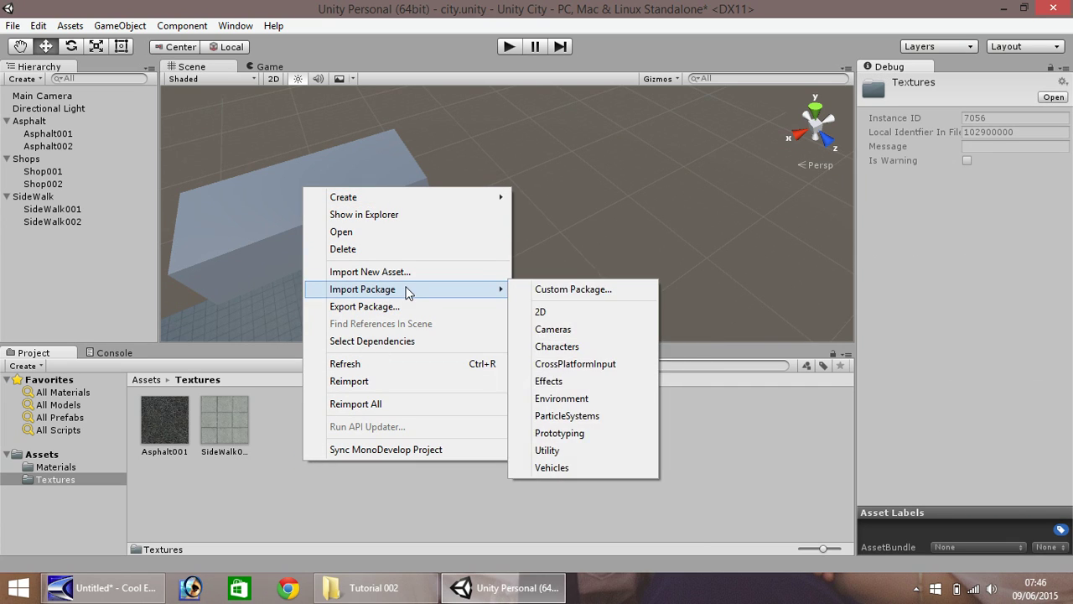
click(557, 348)
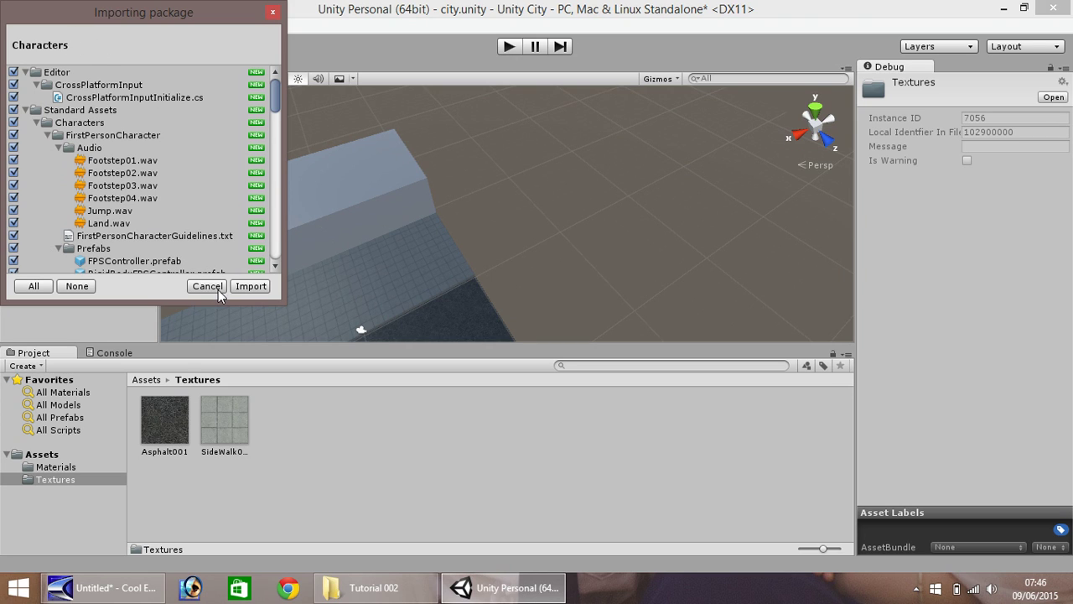
click(251, 286)
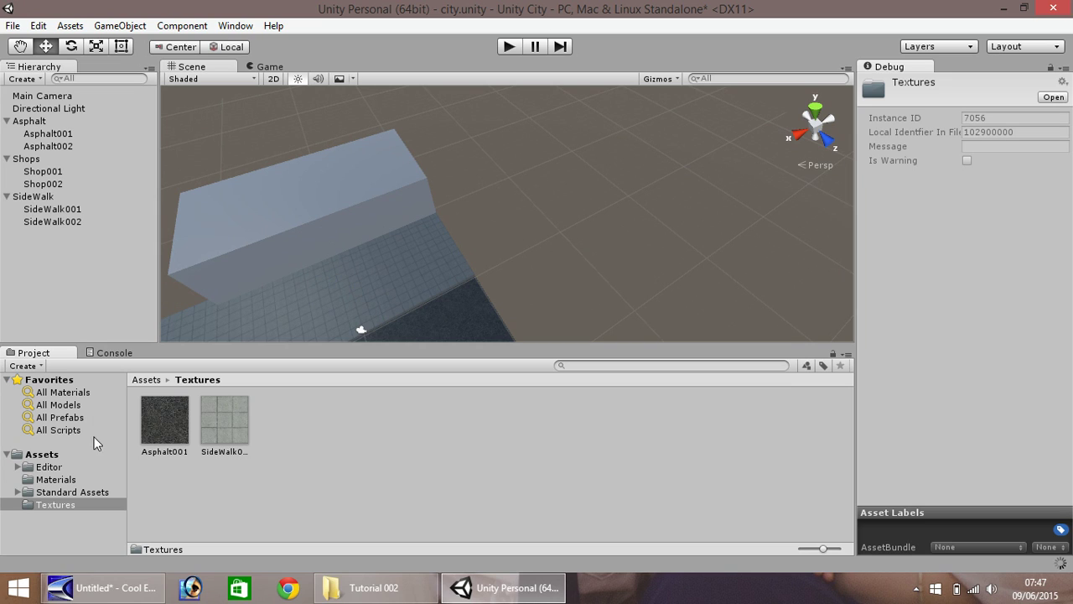
Open the Prefabs folder of FirstPersonCharacter within the Characters folder of Standard Assets
click(47, 494)
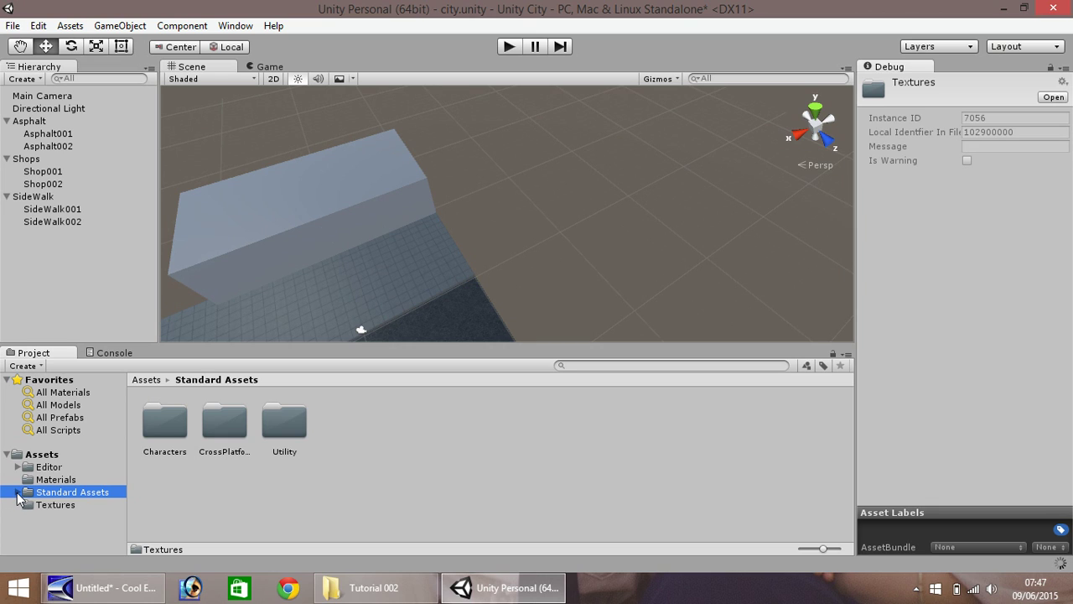
key(F2)
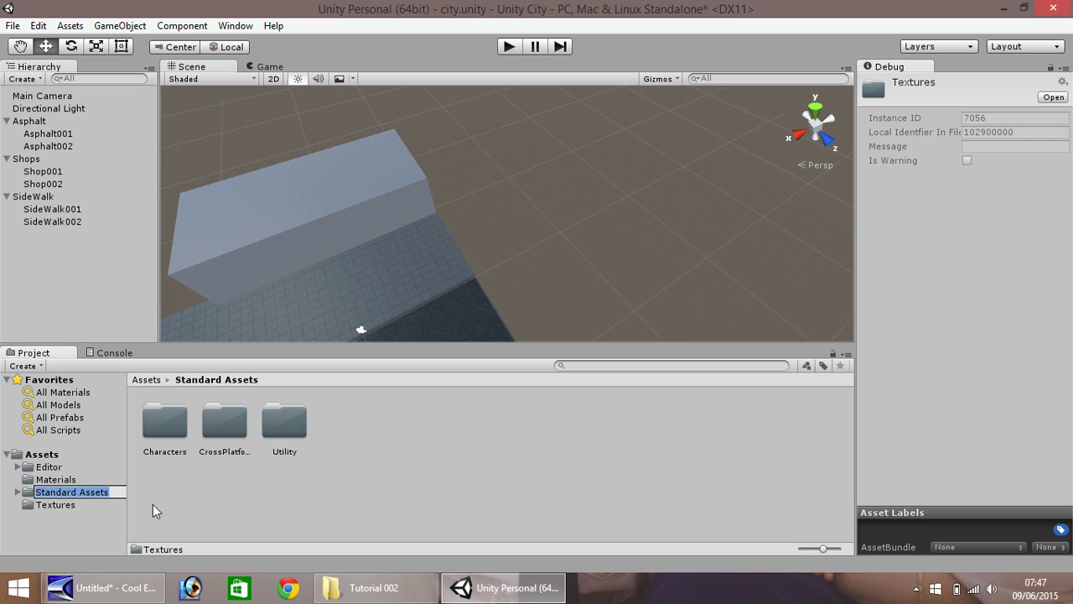
key(Return)
click(17, 491)
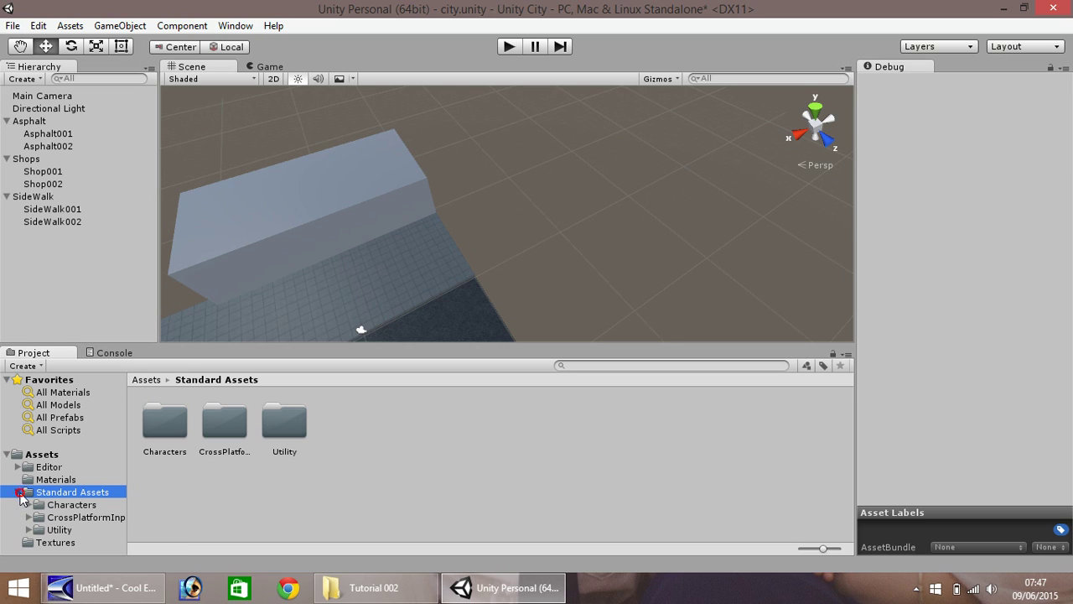
click(66, 506)
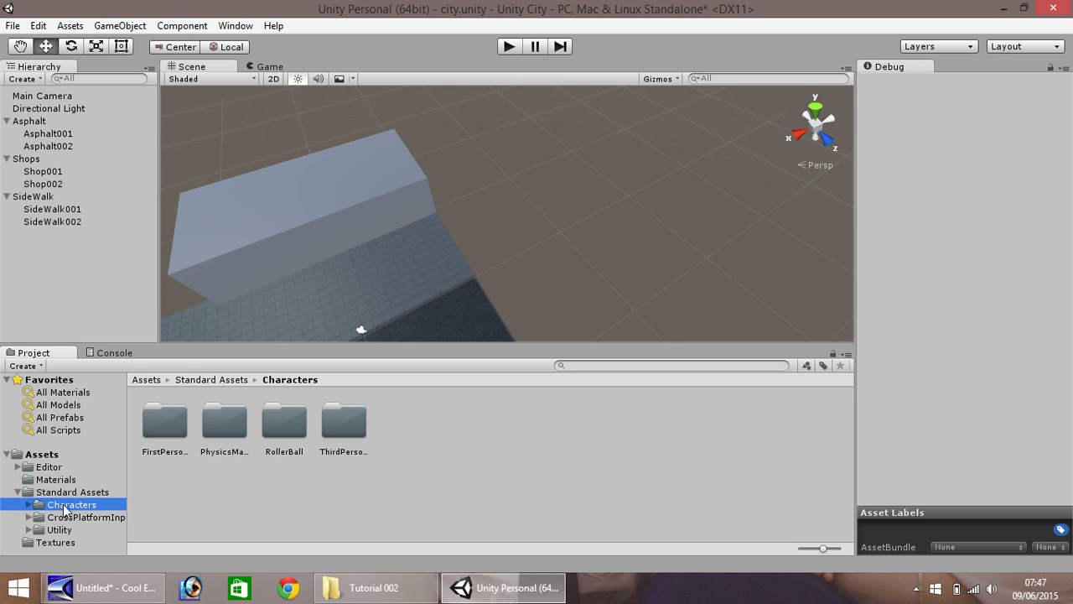
click(28, 505)
scroll(34, 509, down, 3)
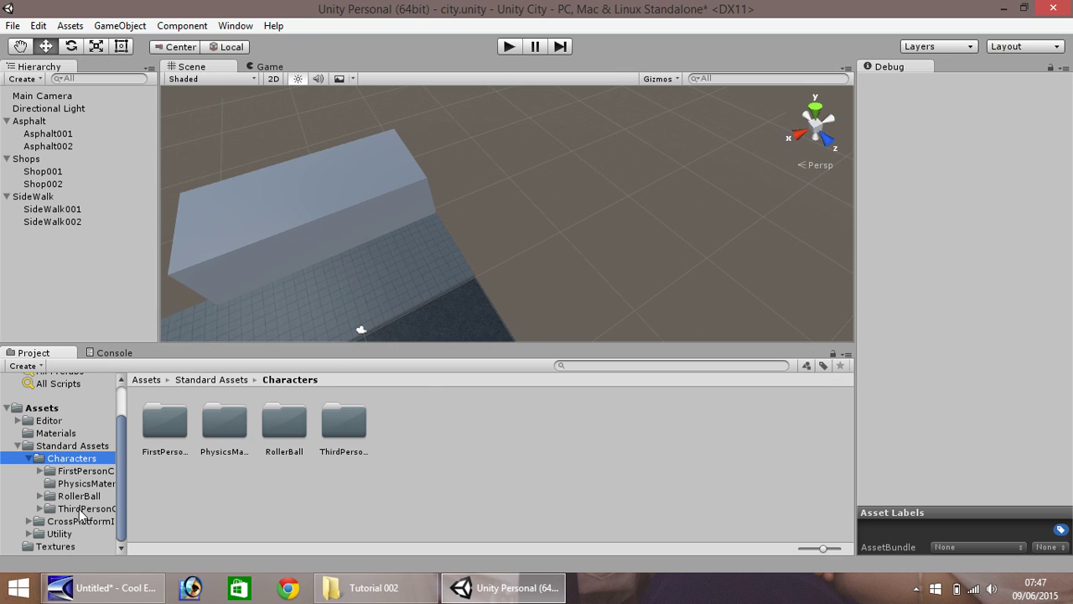
click(80, 508)
click(75, 473)
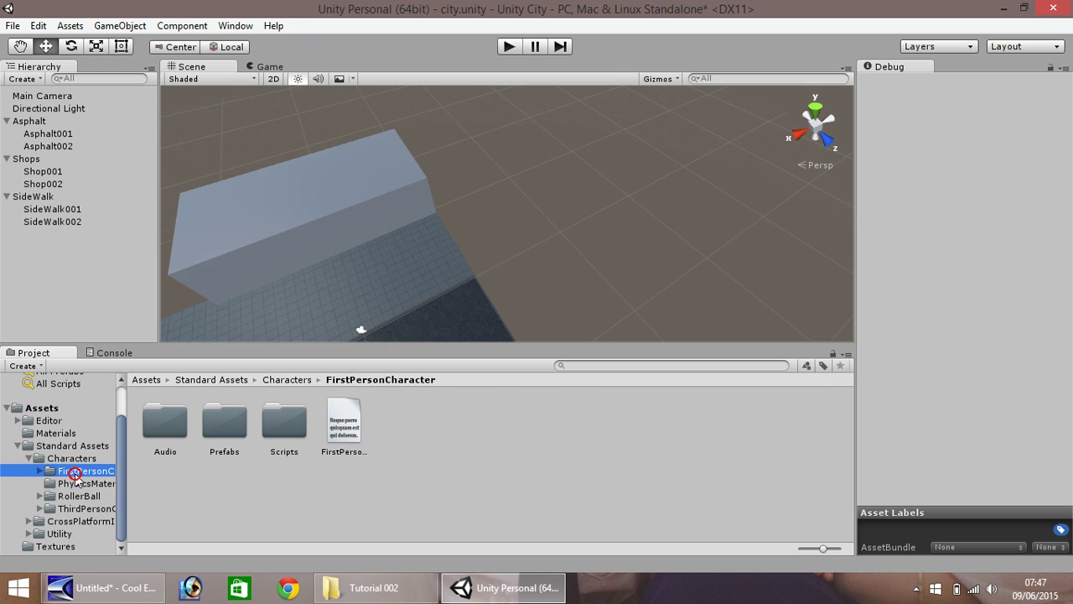
double_click(225, 425)
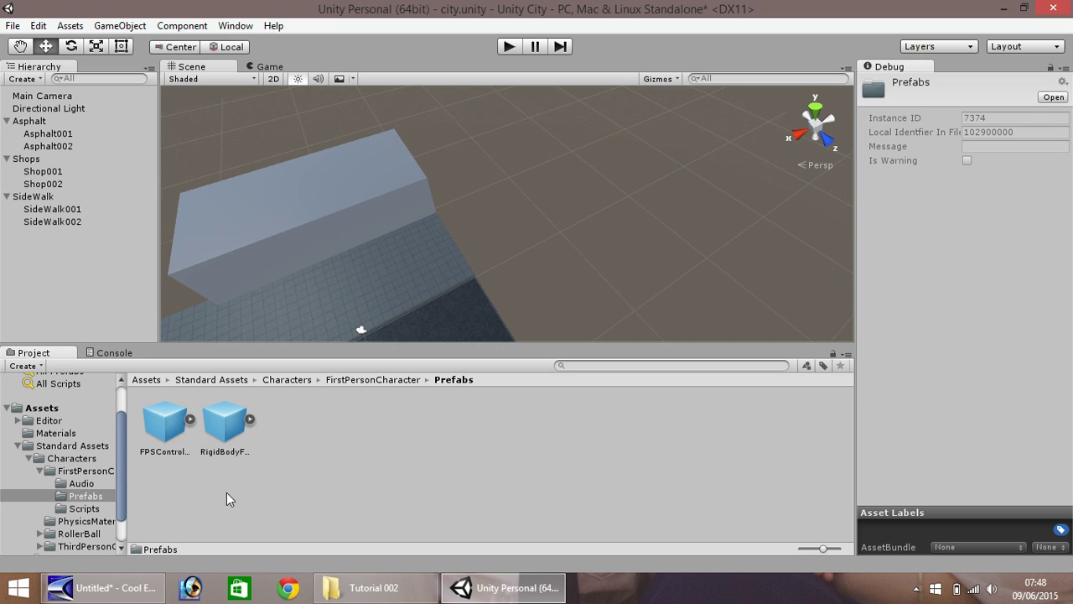
Place the FPSController prefab on the sidewalk in front of the shop and raise it to about Y 1.34, above the paving
click(164, 445)
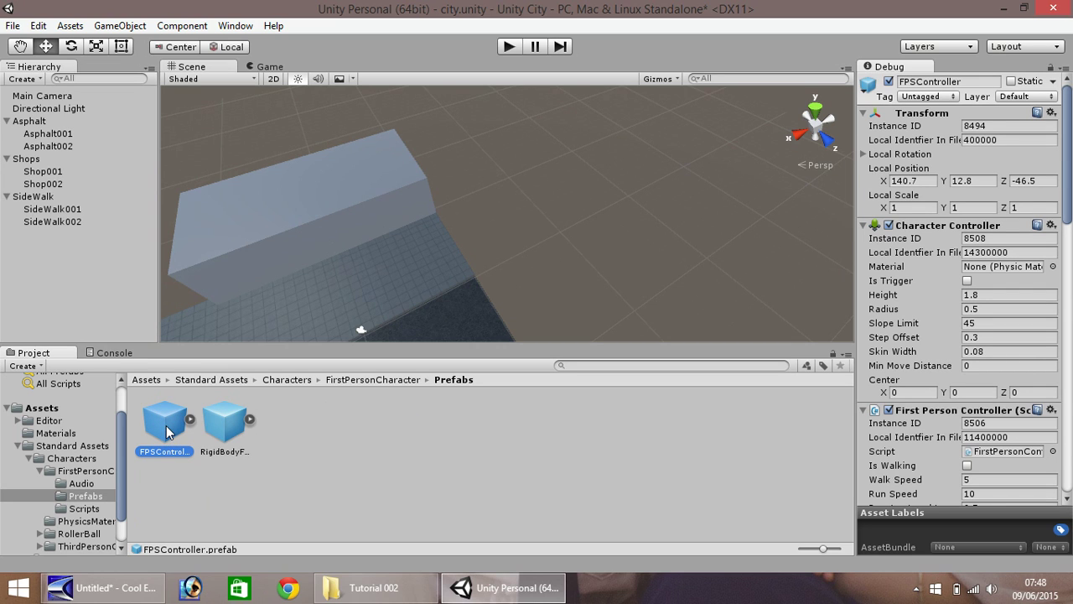
drag(168, 430, 376, 290)
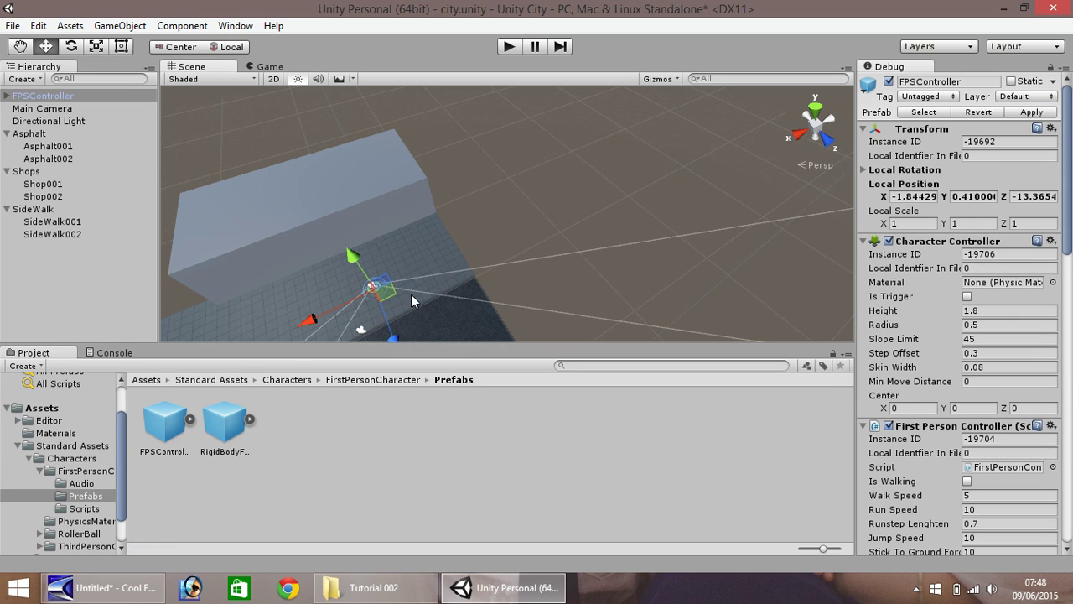
double_click(47, 97)
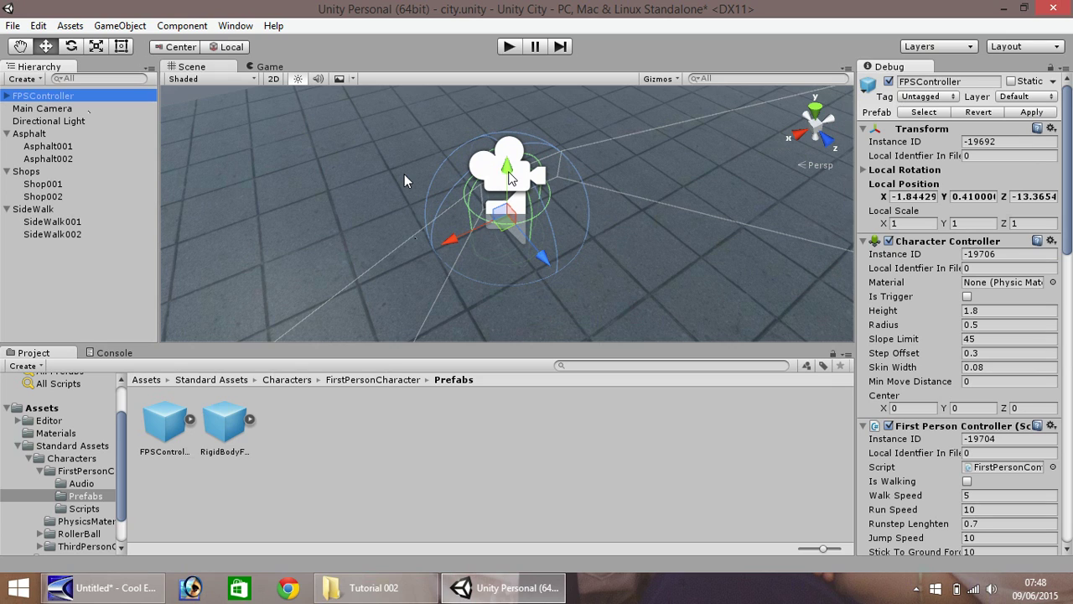
drag(508, 173, 512, 143)
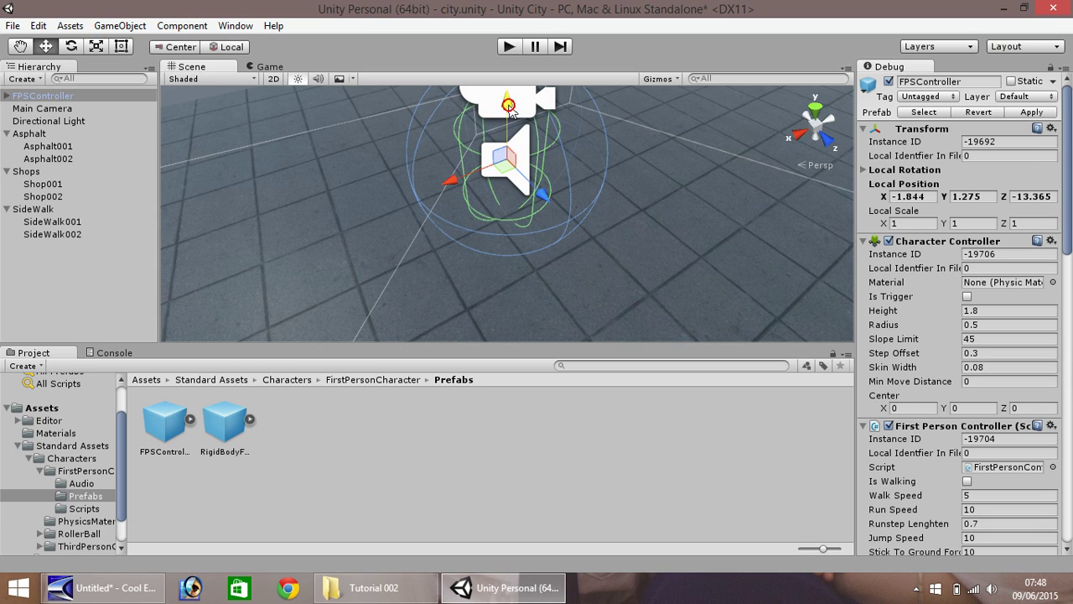
drag(508, 107, 509, 105)
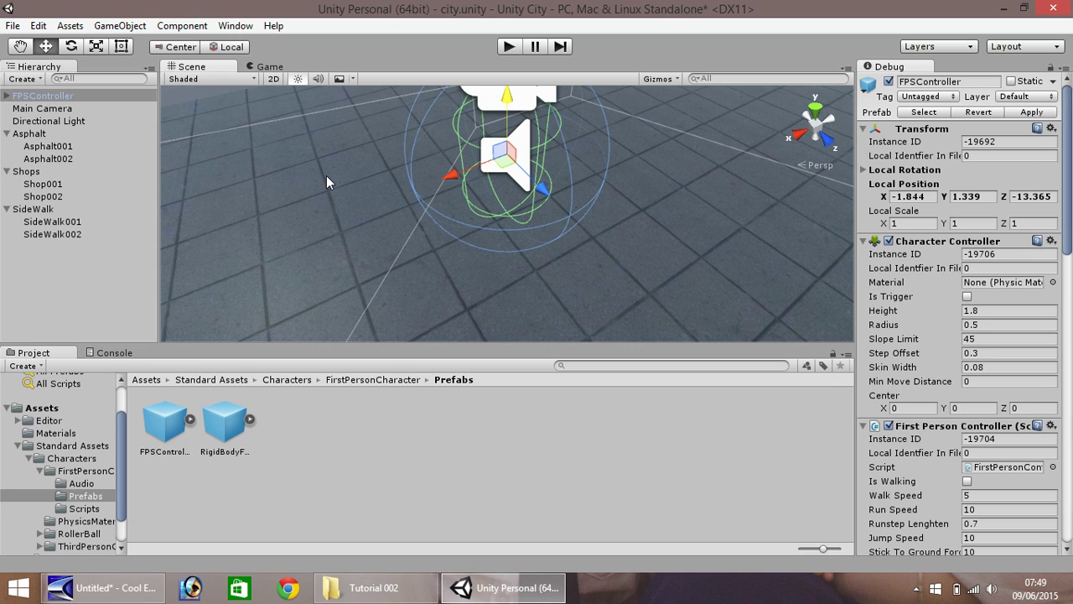
scroll(380, 183, down, 6)
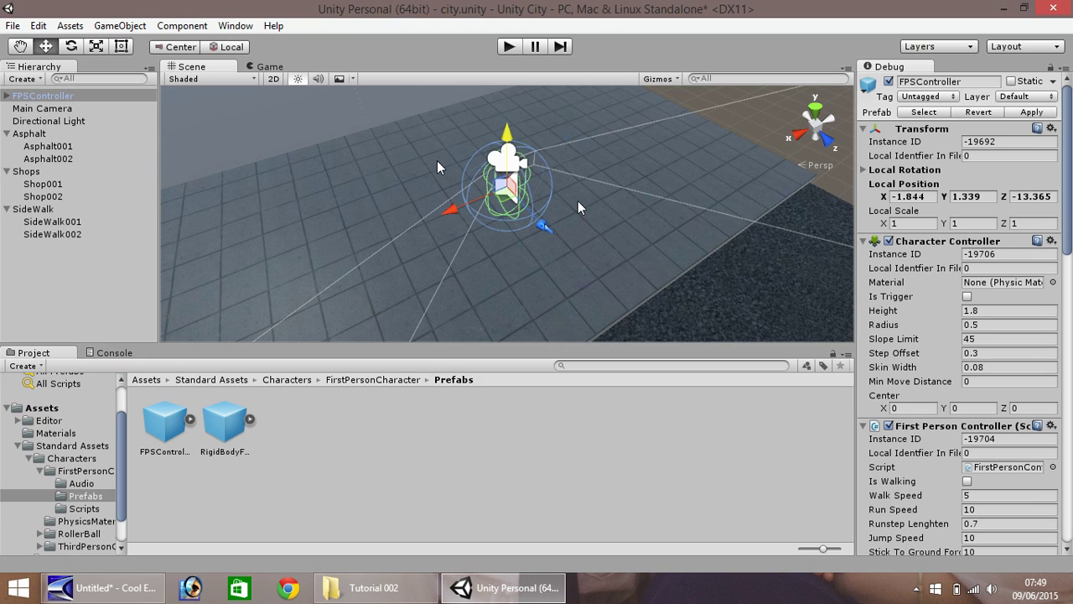
Switch the Inspector from Debug to Normal mode and set the FPSController's Y rotation to 180
click(1066, 69)
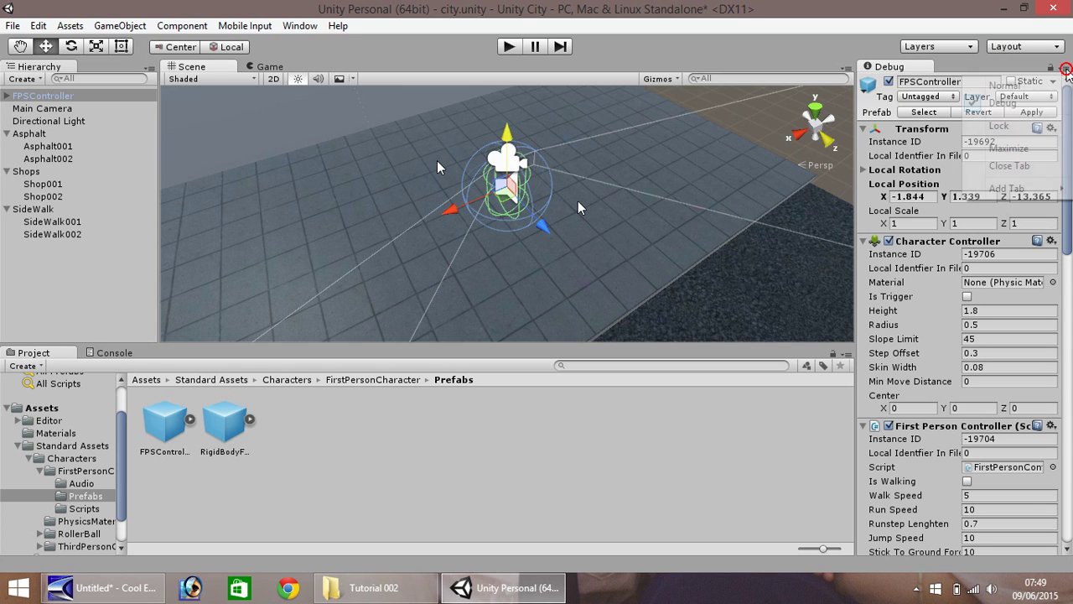
click(994, 87)
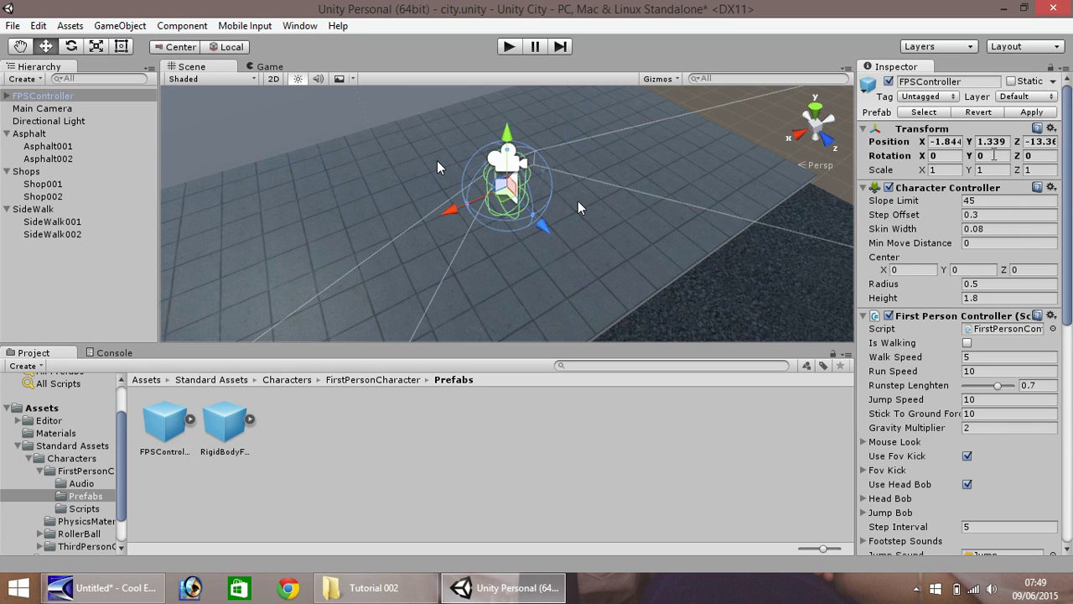
click(994, 155)
text(180)
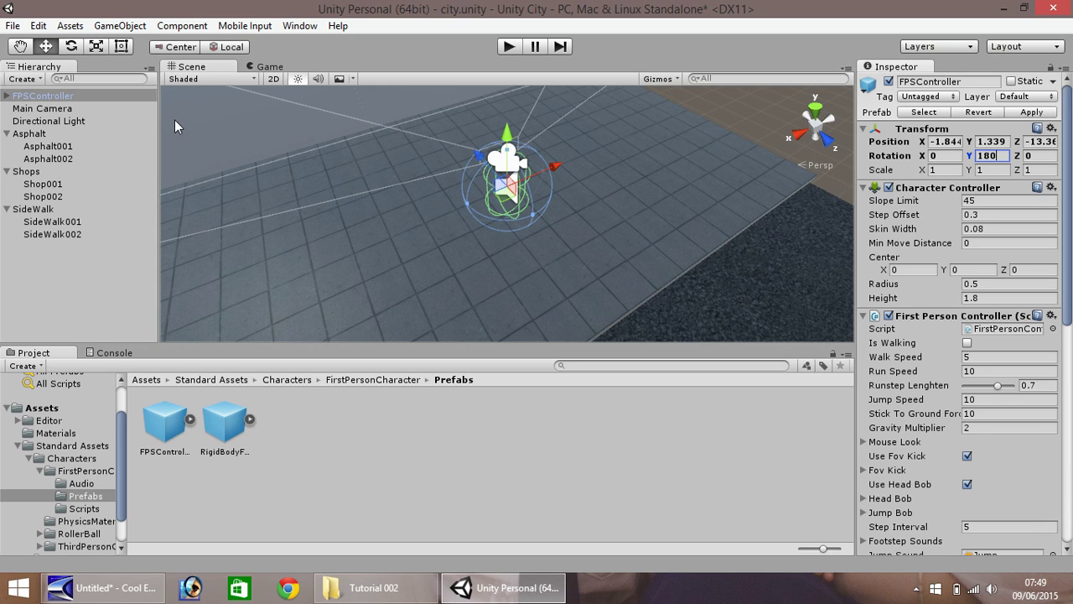
Expand the FPSController and review the settings of its FirstPersonCharacter camera, the controller itself and the Main Camera
click(6, 95)
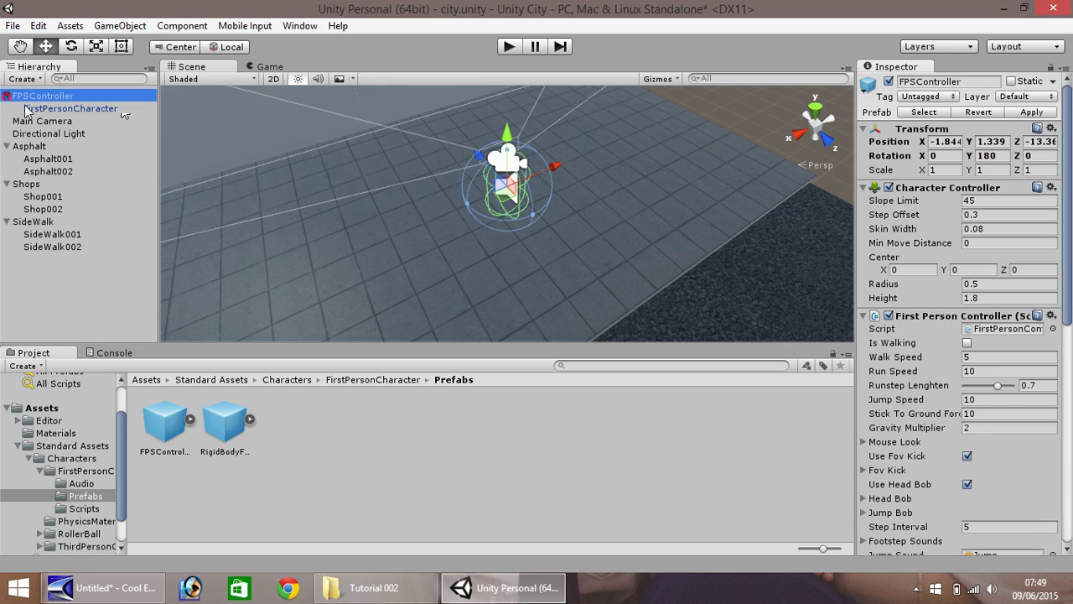
click(38, 109)
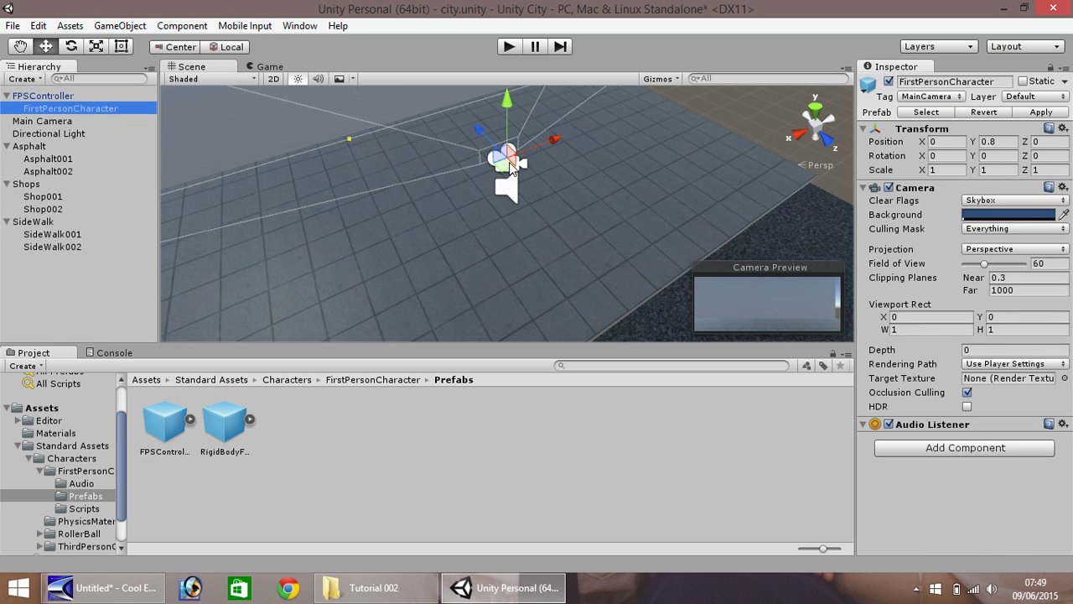
click(60, 97)
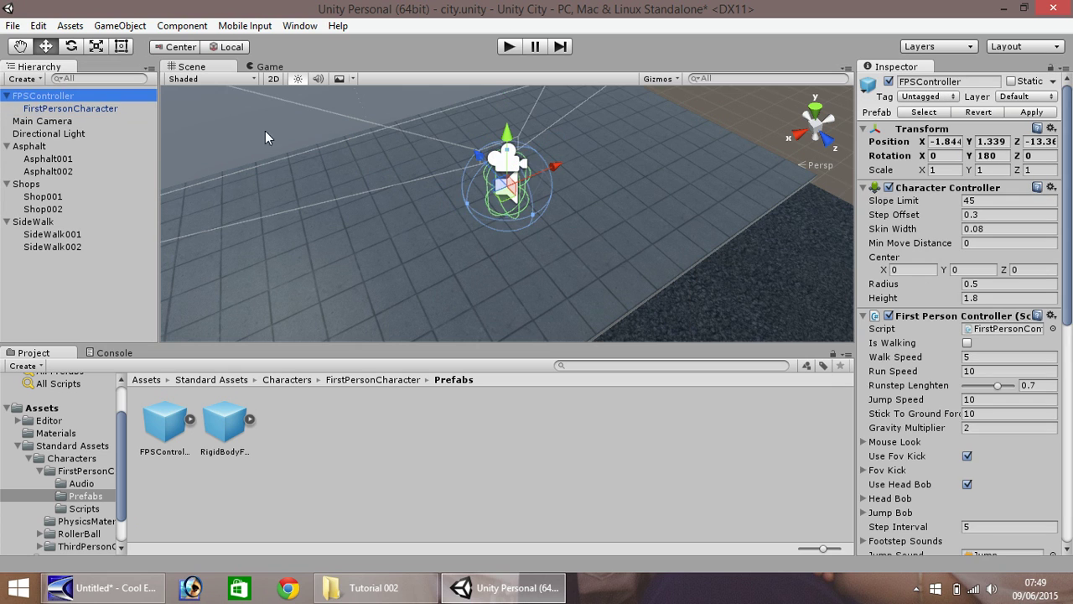
drag(1071, 189, 1069, 146)
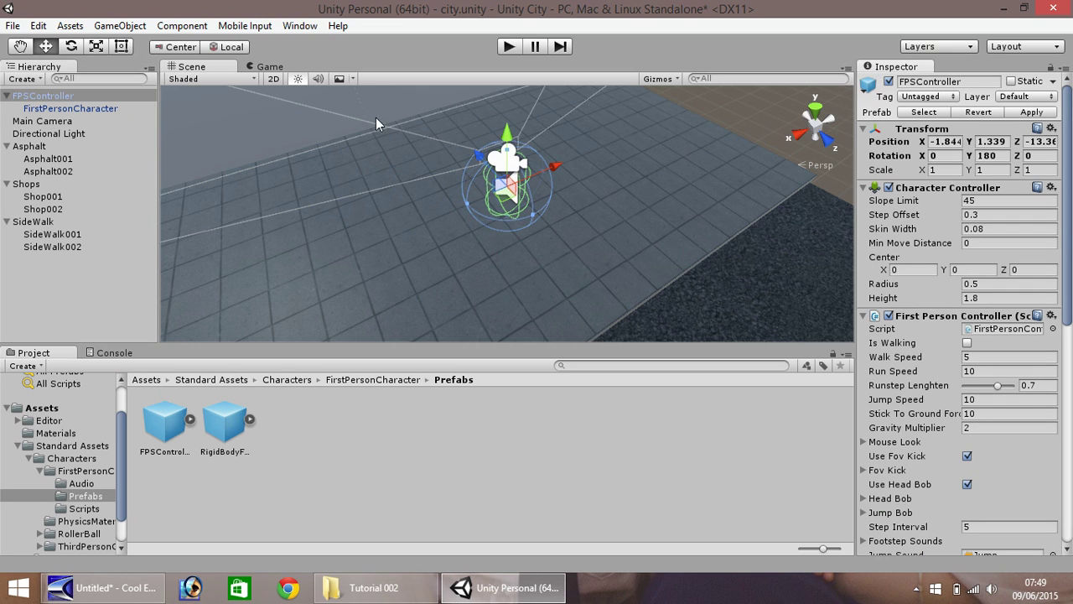
click(57, 122)
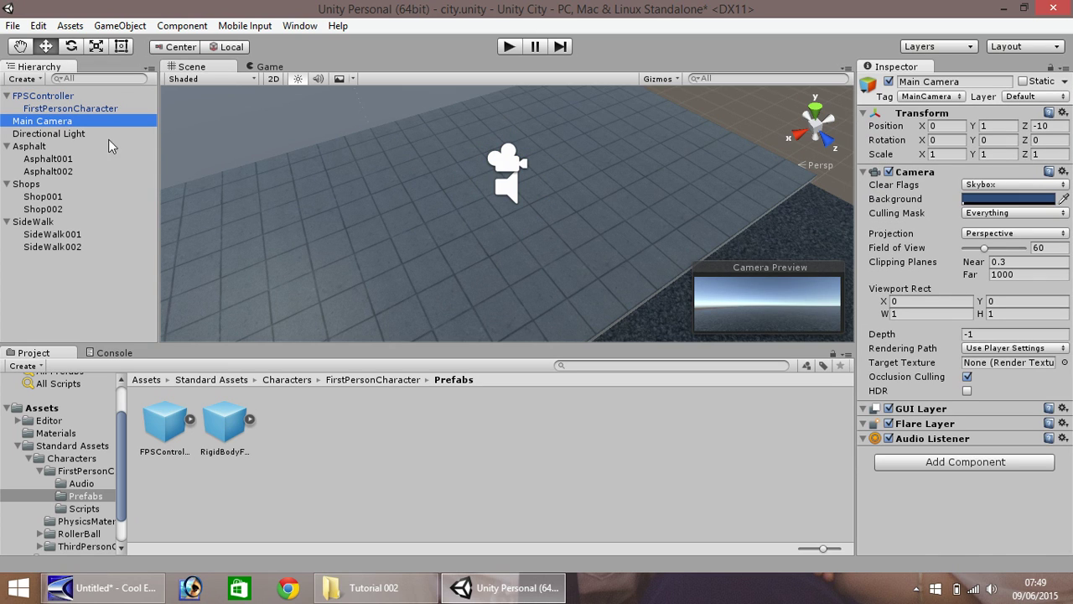
Test the first-person view along the street in Play mode, then stop the game and view the Main Camera's placement in the scene
click(508, 49)
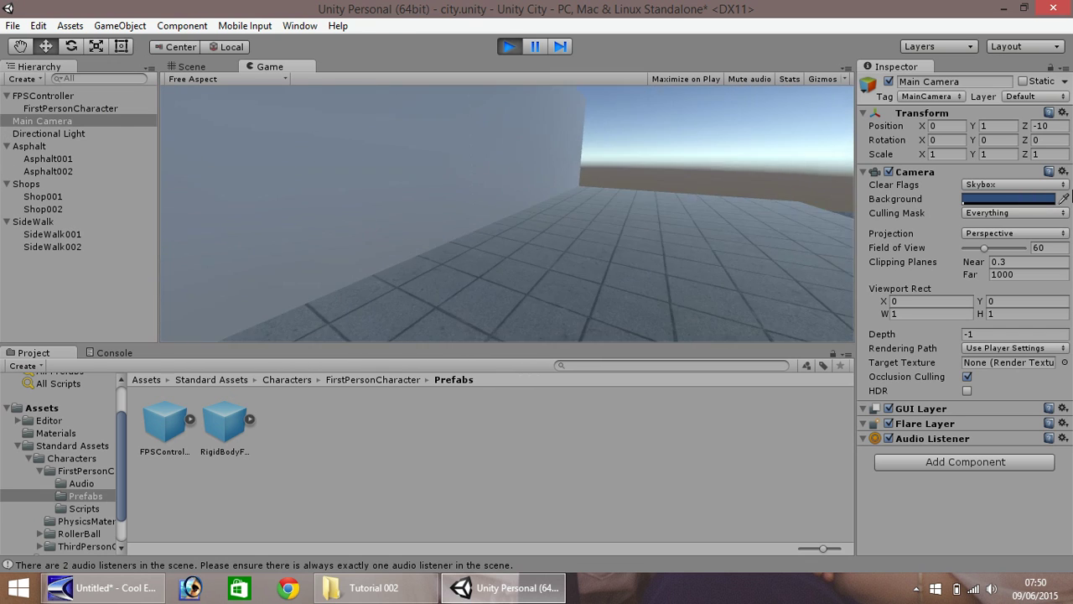
click(916, 171)
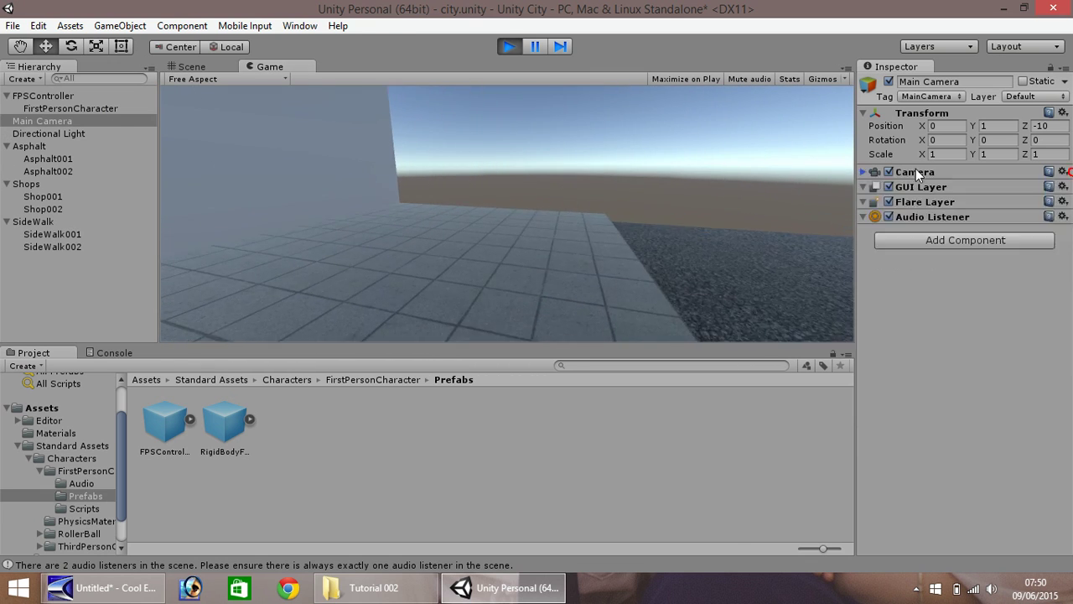
click(513, 46)
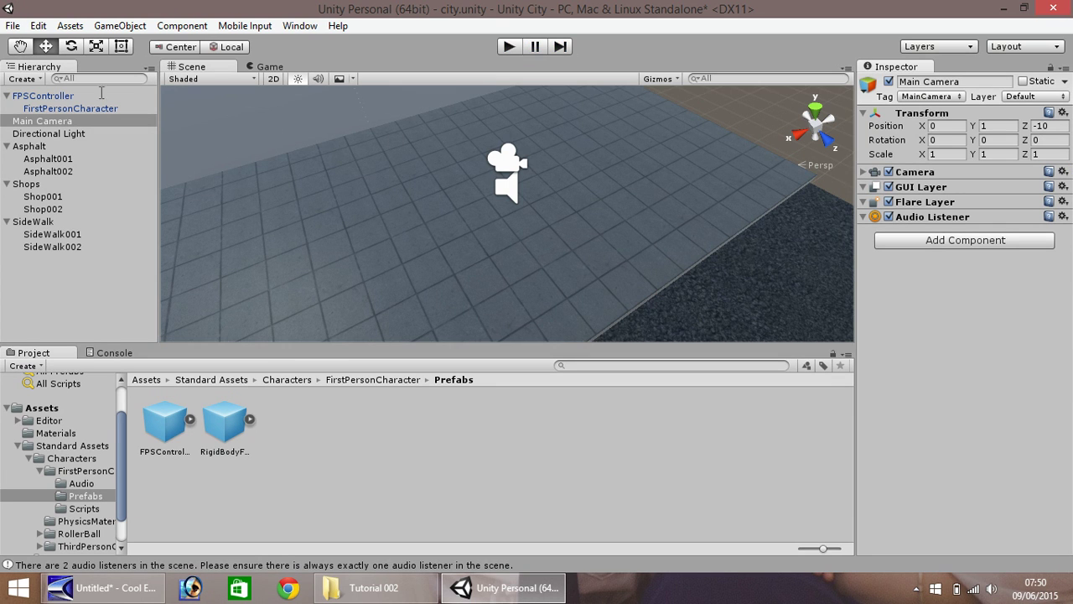
scroll(399, 169, down, 2)
scroll(398, 170, down, 3)
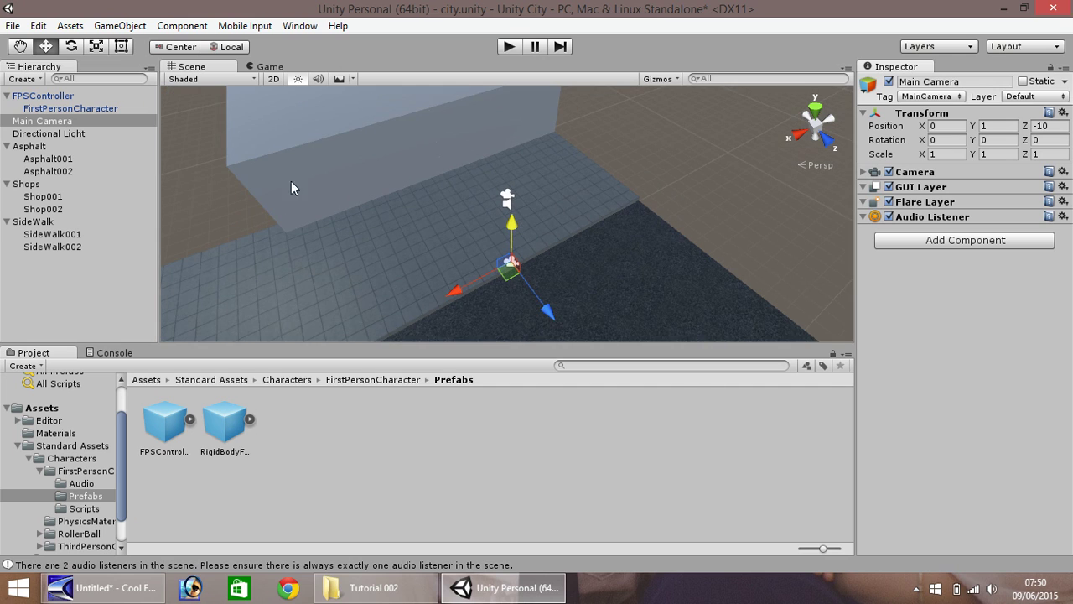
Compare the placement of the FPSController with the Main Camera, and delete the Main Camera from the scene
click(48, 95)
drag(480, 174, 555, 275)
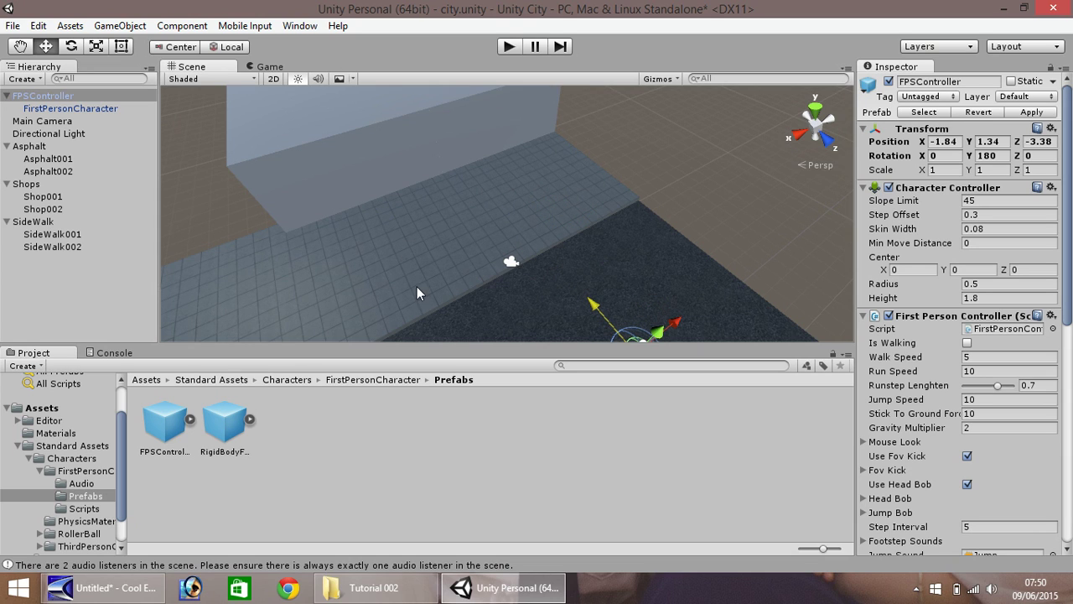
scroll(518, 254, down, 3)
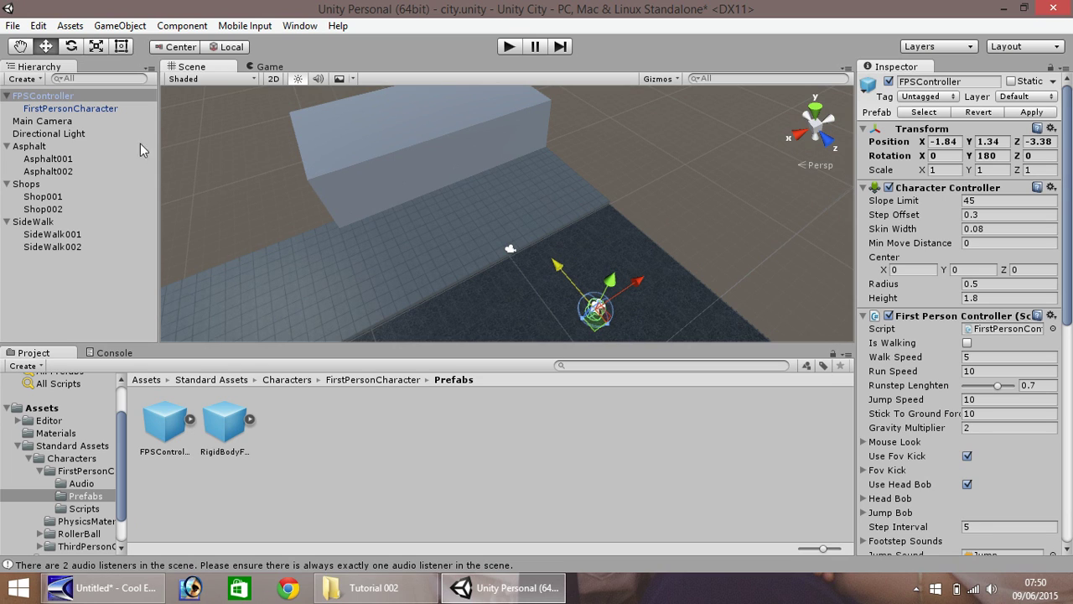
click(41, 122)
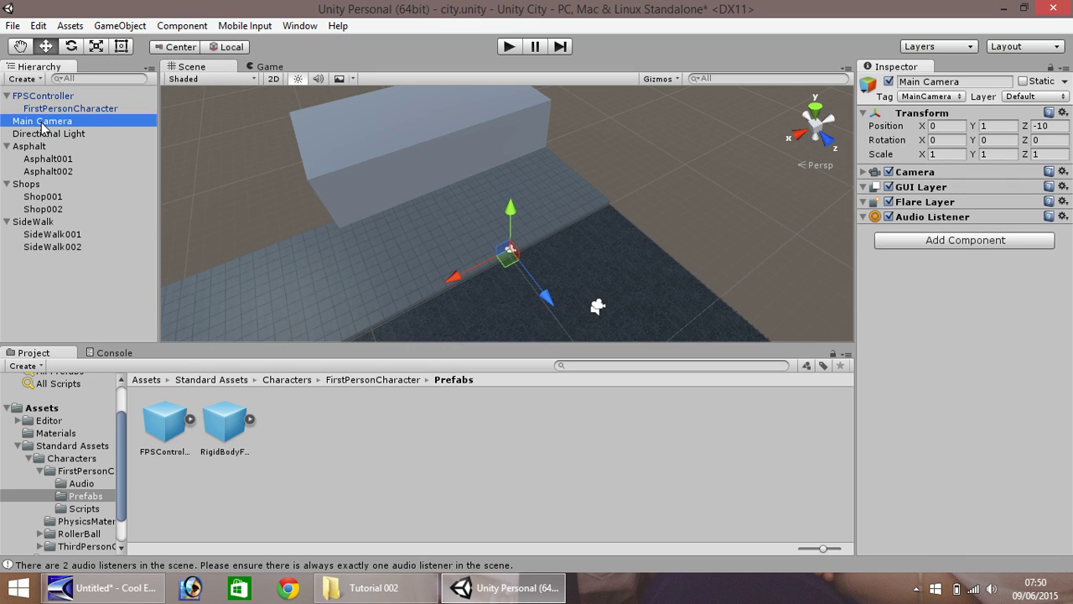
key(Delete)
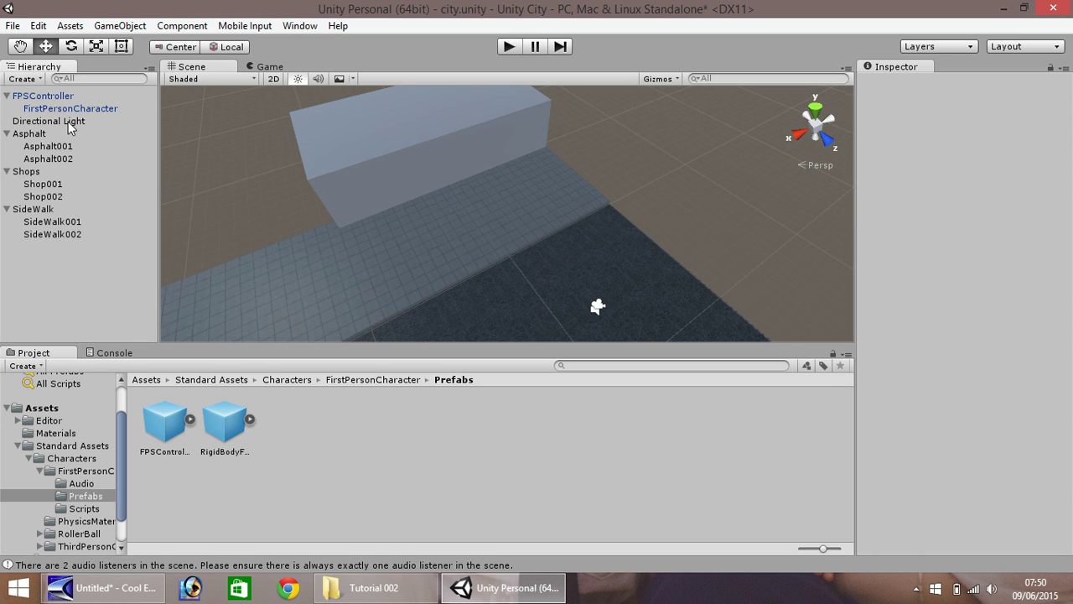
Run the game, walk the first-person controller around the asphalt and sidewalk near the shop, and stop Play mode
click(508, 47)
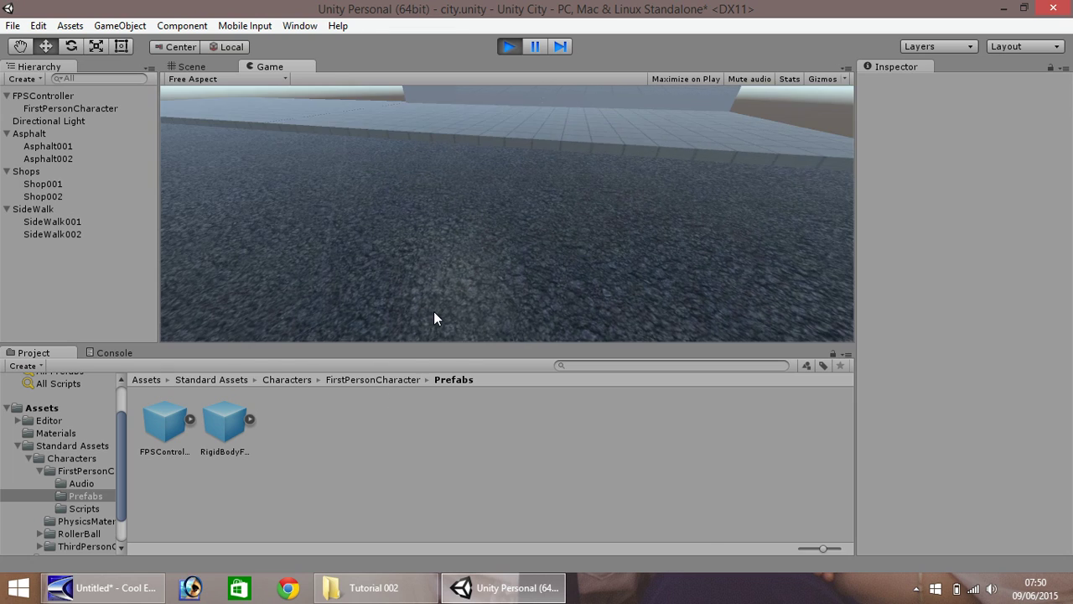
key(w)
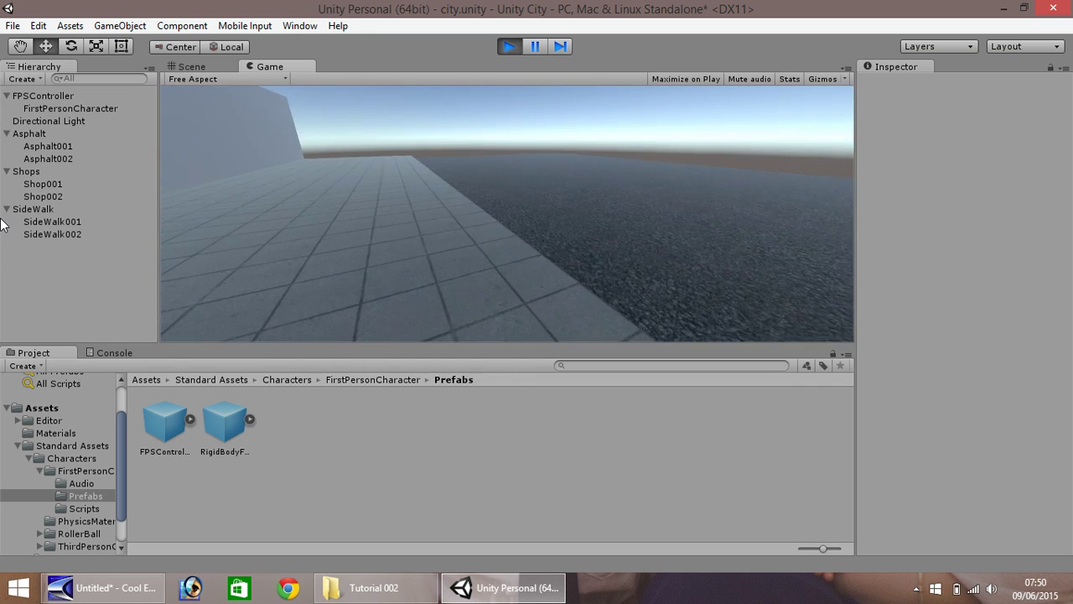
key(w)
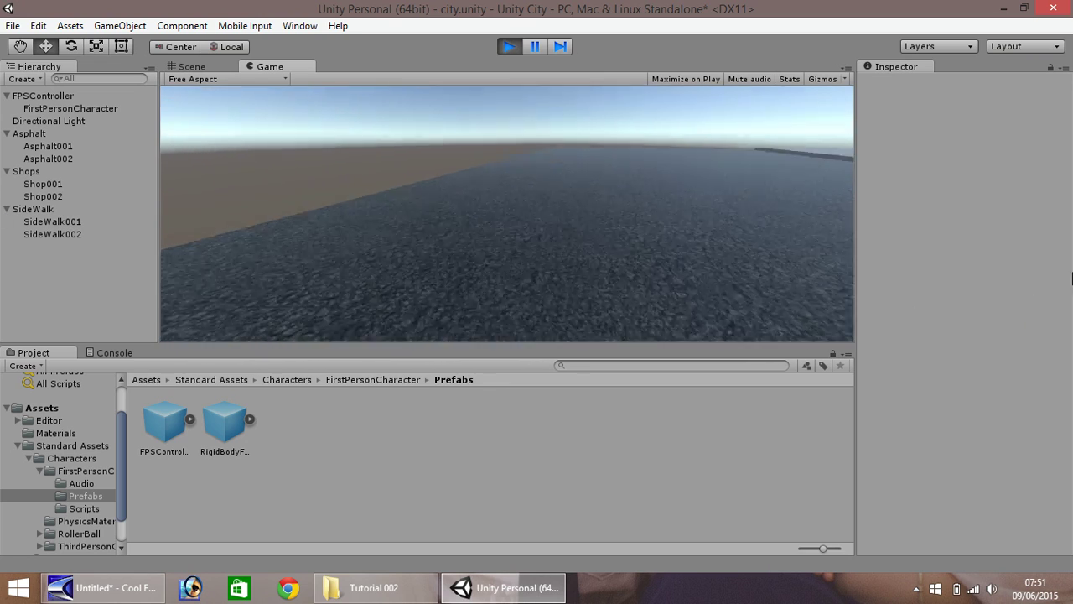
key(w)
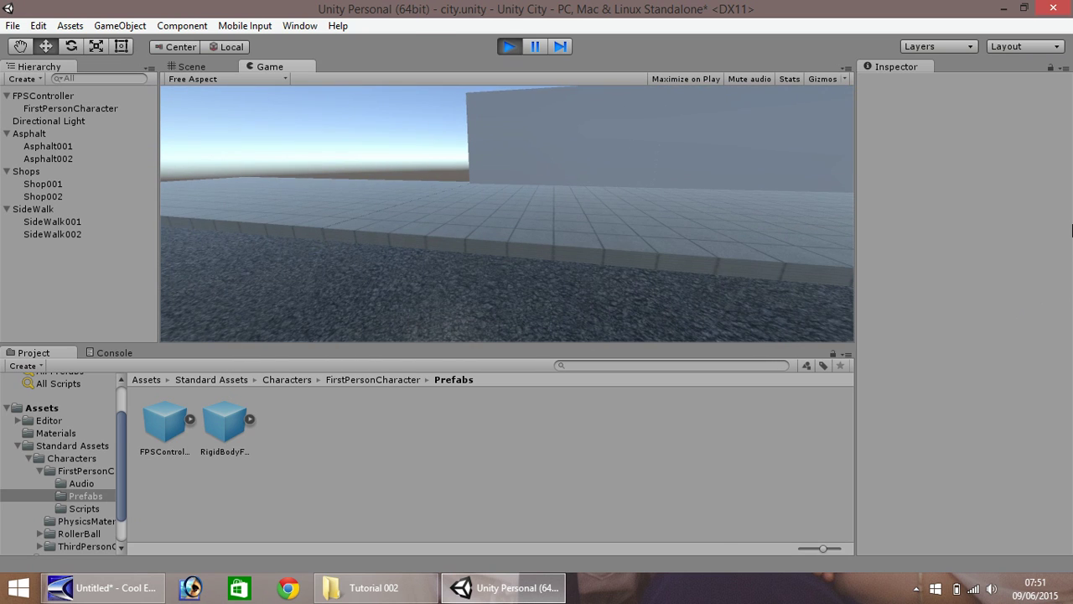
key(s)
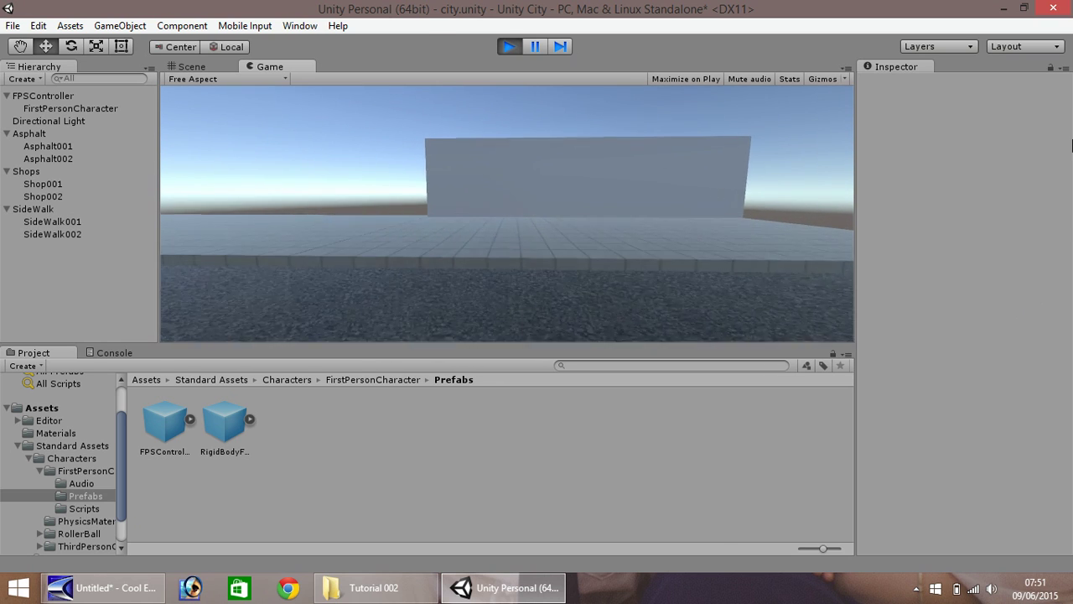
key(w)
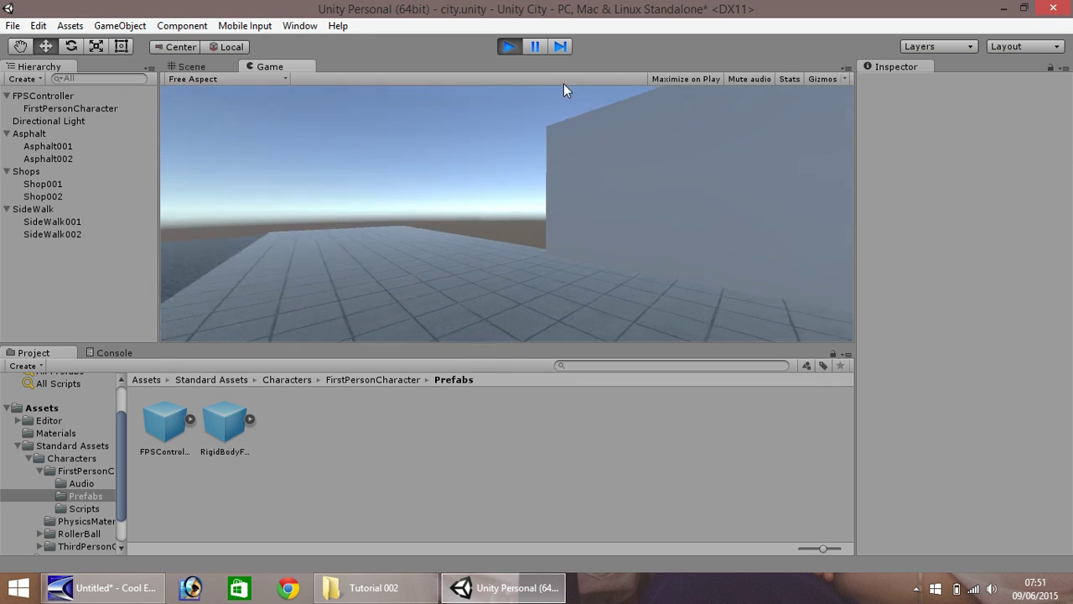
click(507, 47)
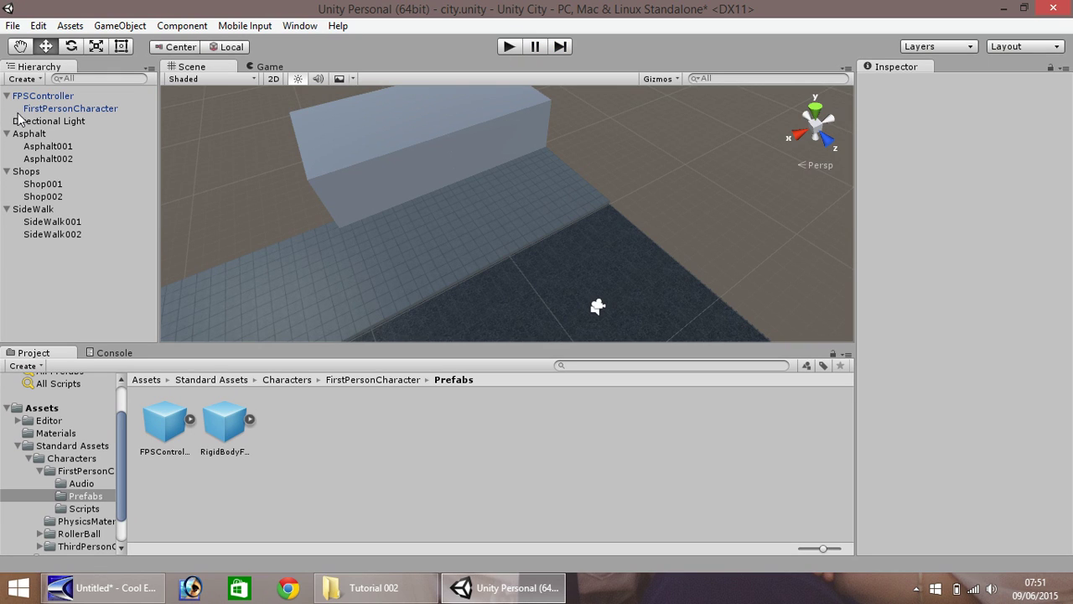
Set the FPSController's Walk Speed to 20
click(41, 98)
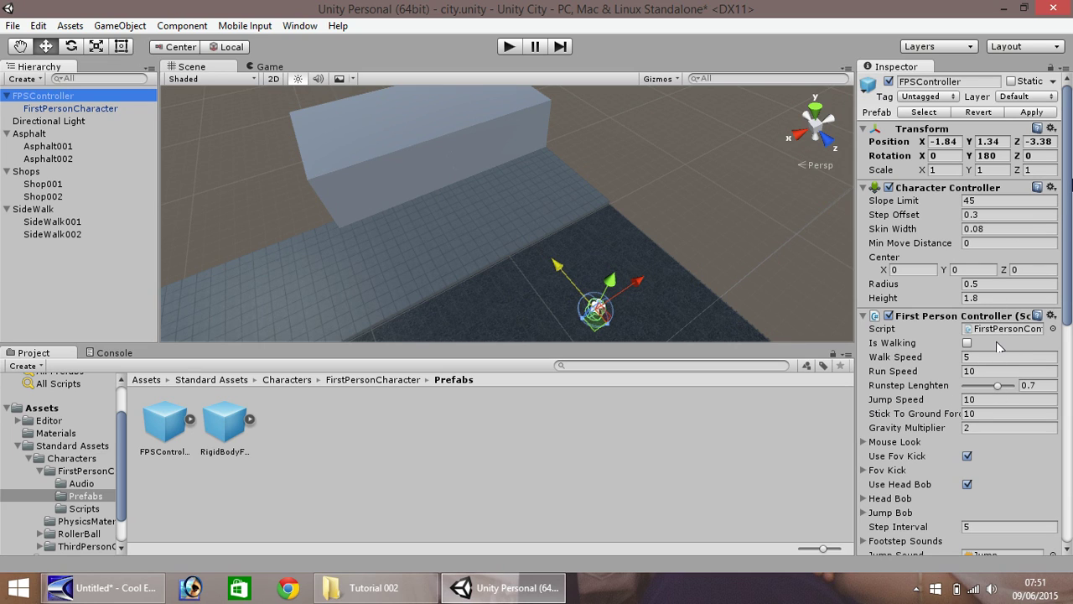
mouse_move(1069, 199)
mouse_down()
mouse_move(1071, 312)
mouse_move(1071, 193)
mouse_up()
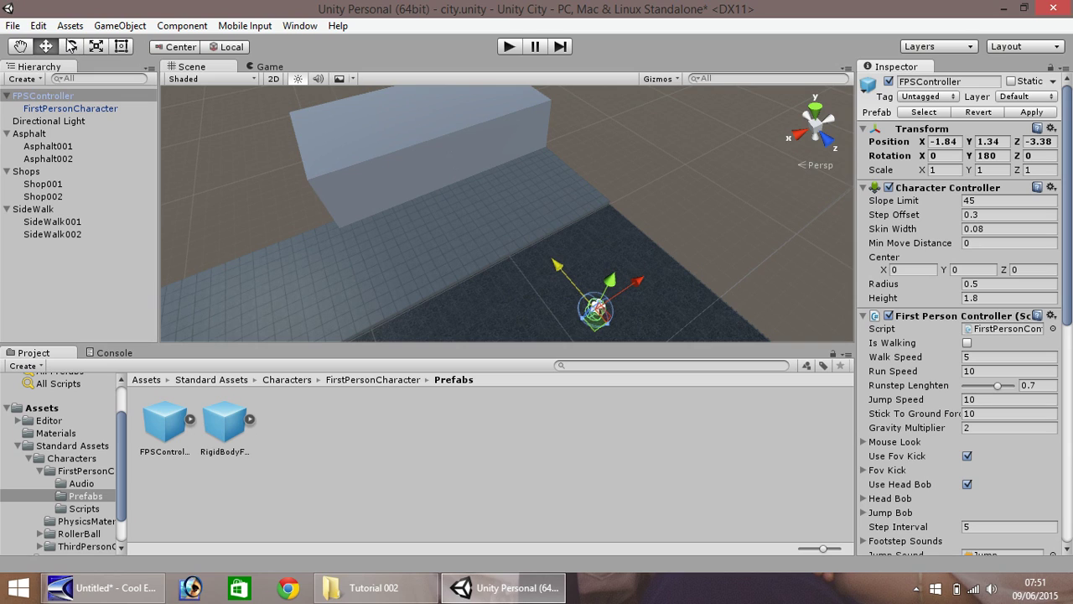
click(986, 356)
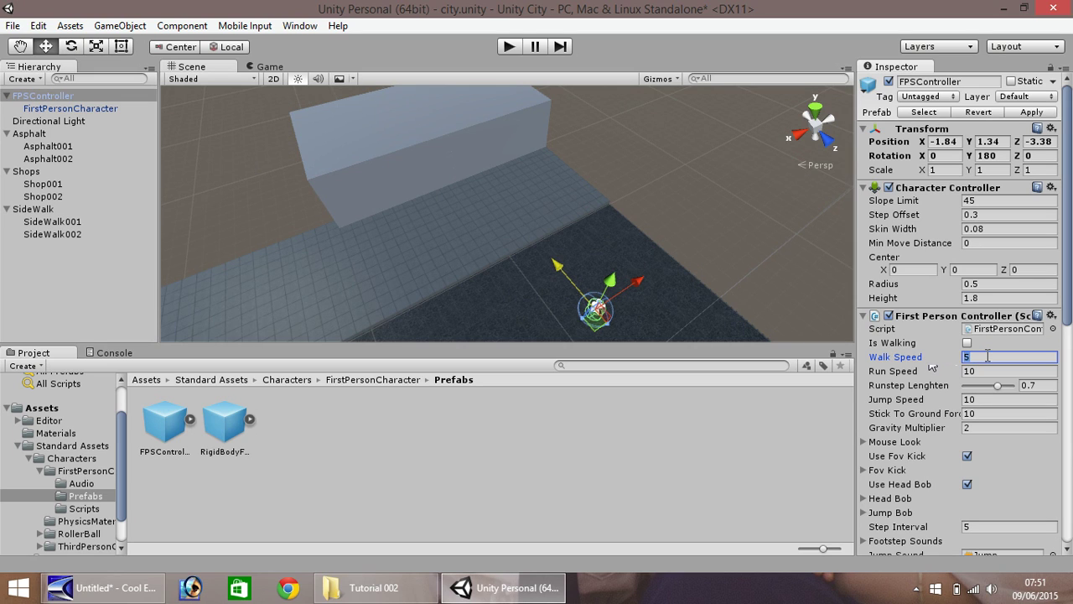
text(20)
Test the faster walk speed by moving forward, backward and sideways in Play mode, and stop the game
click(508, 46)
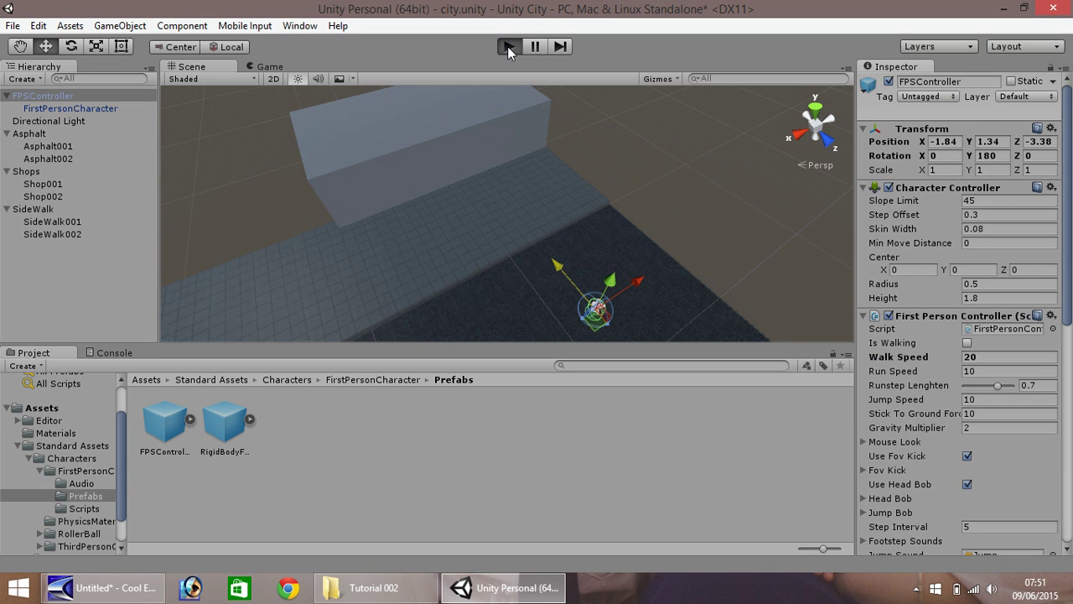
key(w)
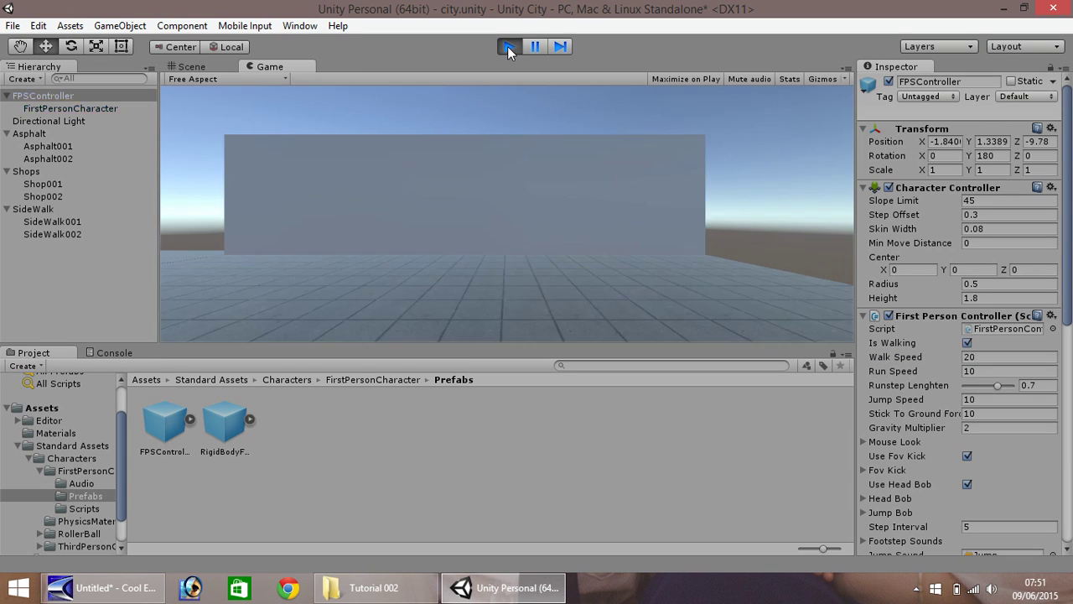
key(s)
key(a)
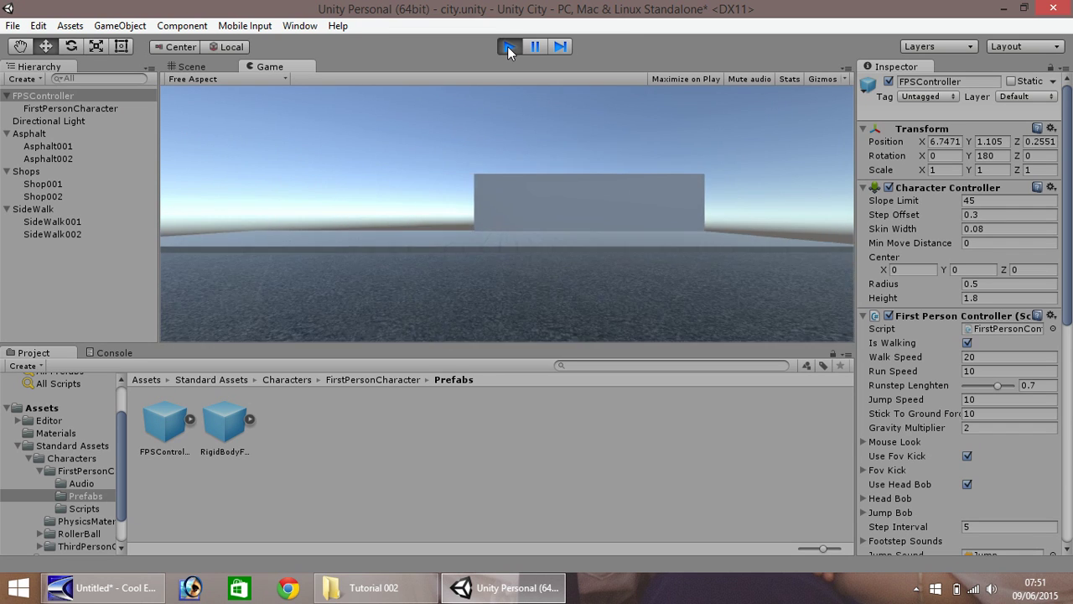
click(507, 46)
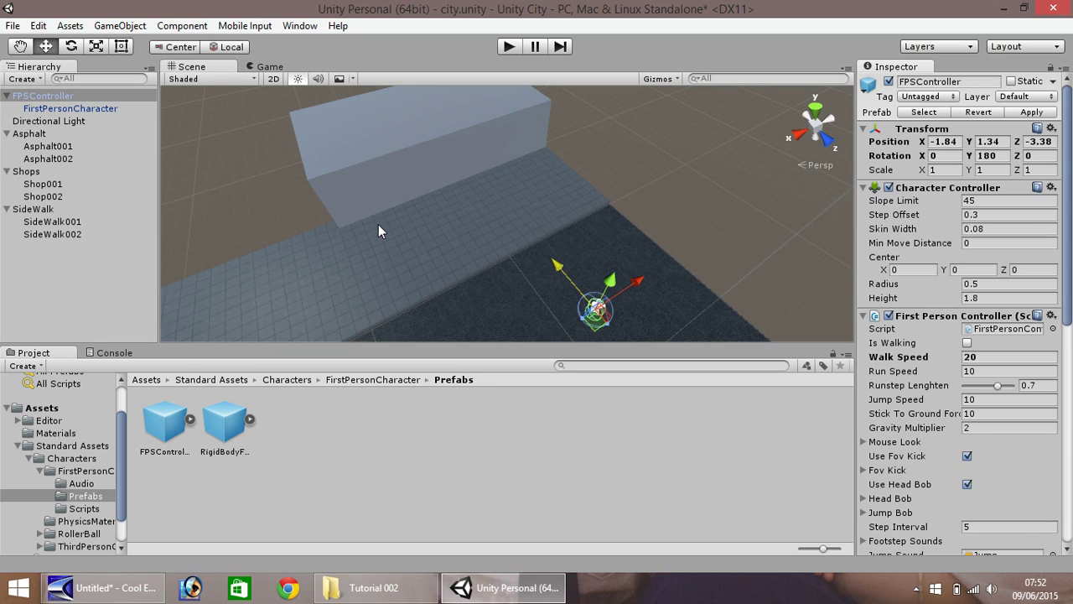
Replace the FPSController with a fresh copy of its prefab on the asphalt facing the shop, with its Y rotation set to 180
click(37, 99)
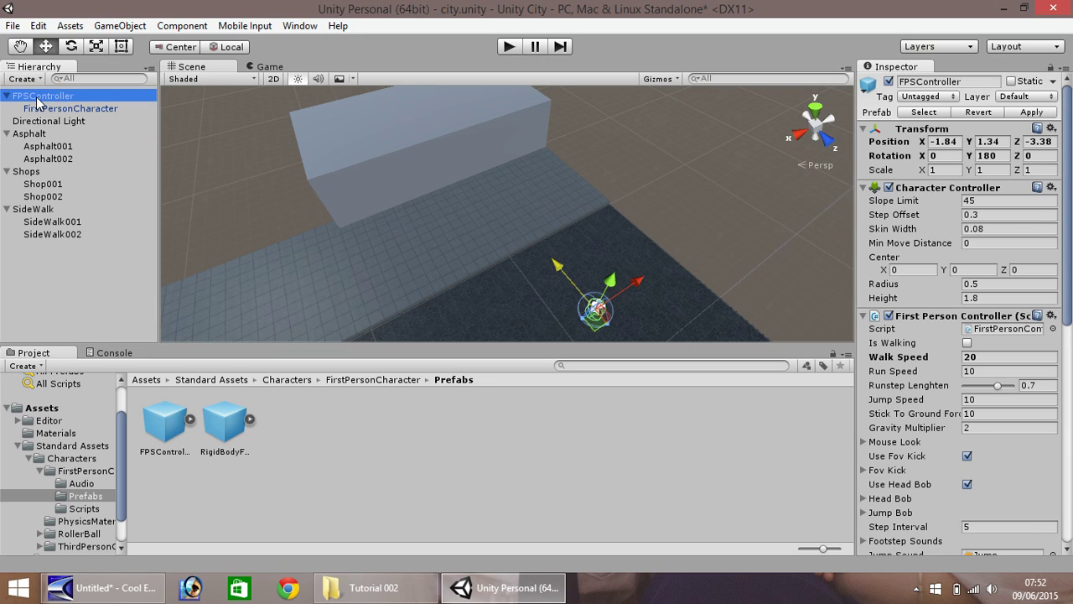
key(Delete)
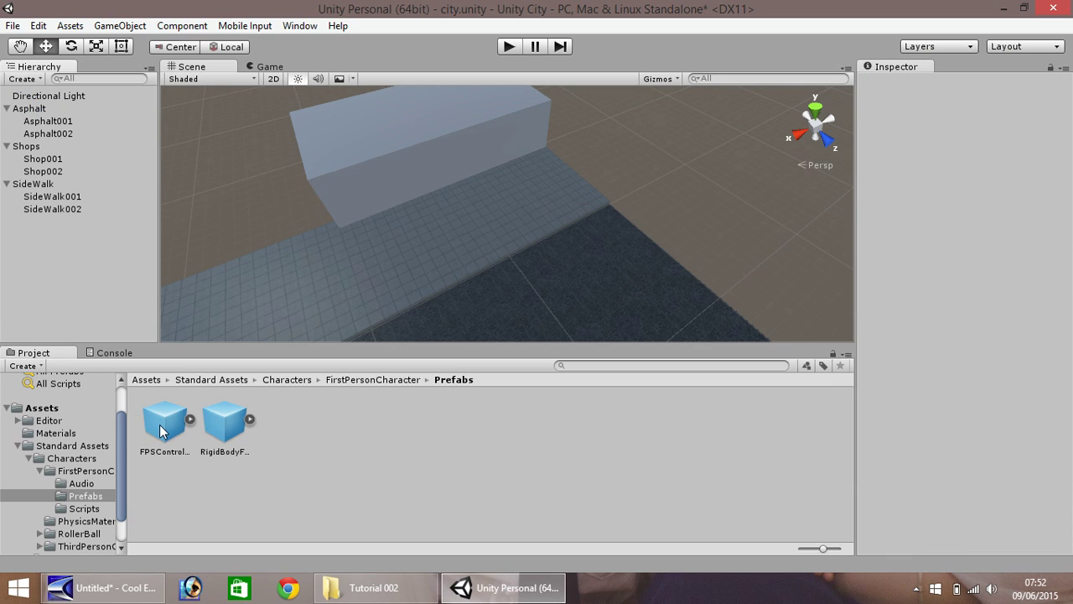
drag(162, 429, 585, 316)
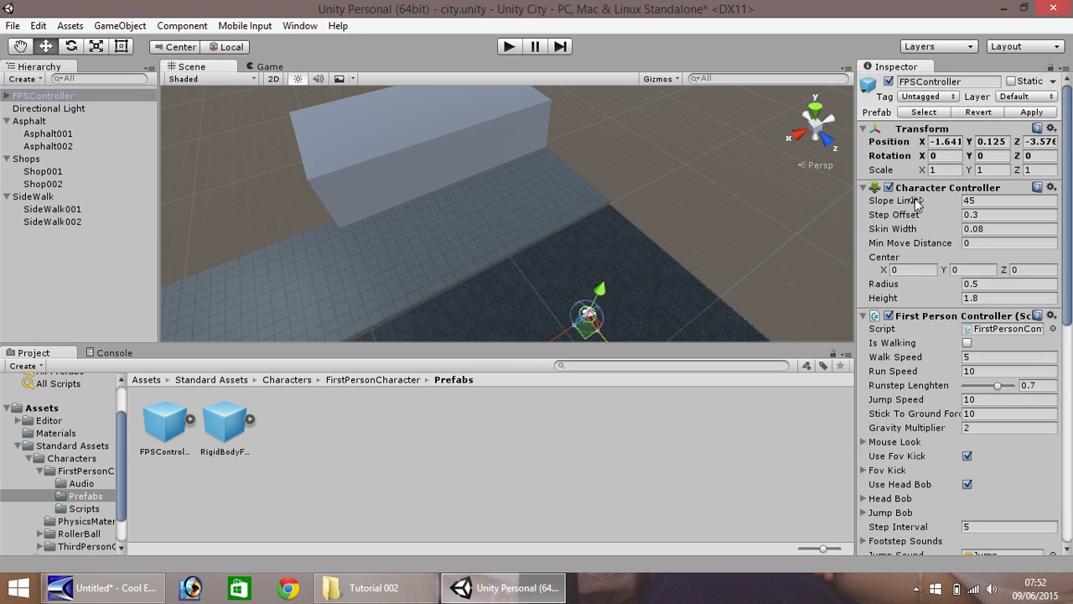
click(1000, 159)
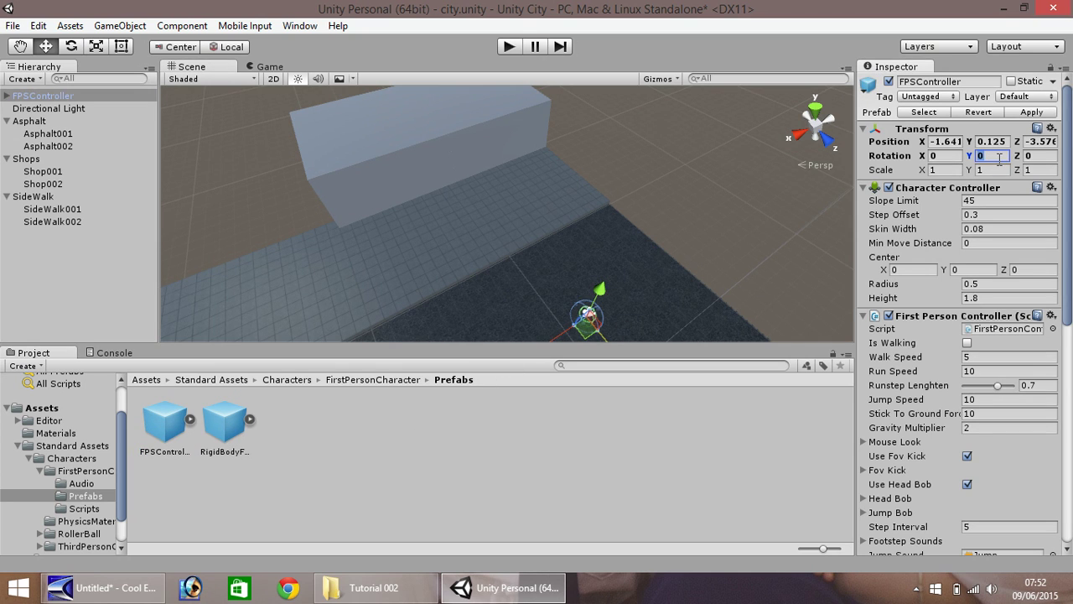
text(180)
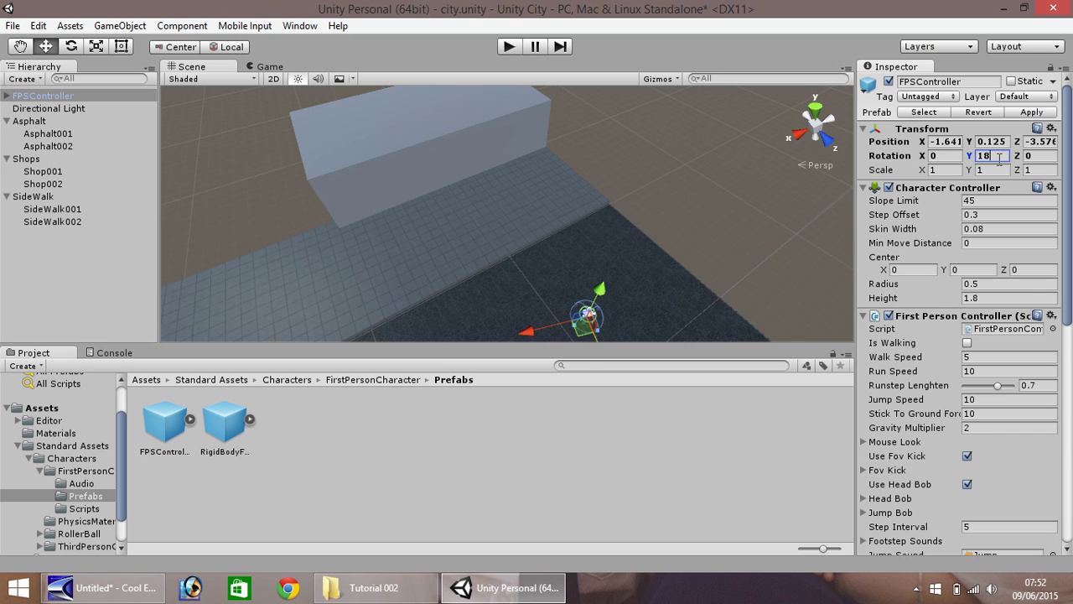
Test the newly placed FPSController's movement in front of the shop in Play mode, and stop the game
click(507, 49)
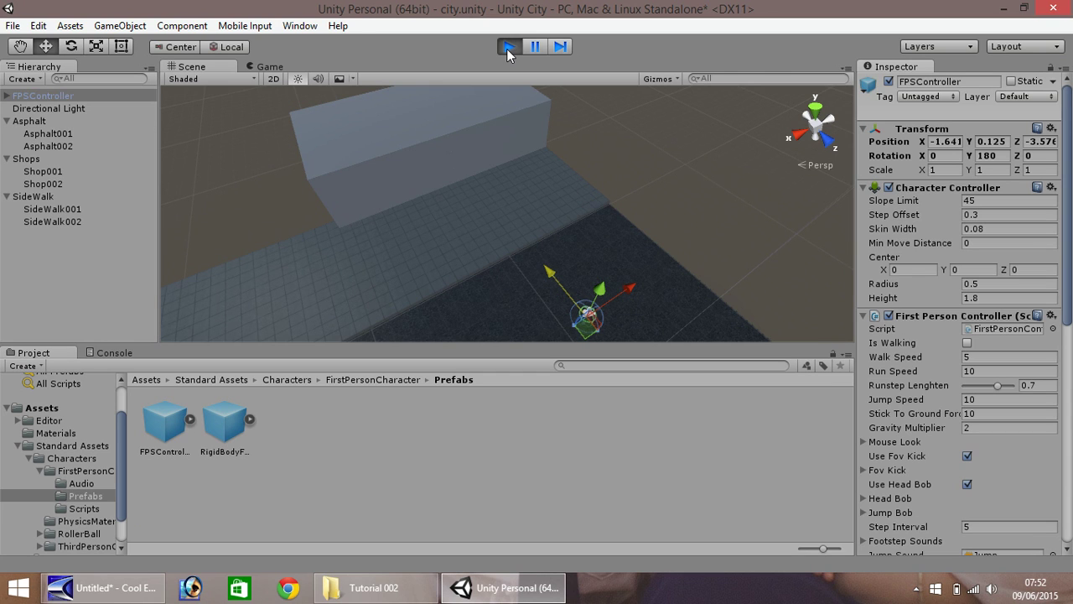
key(s)
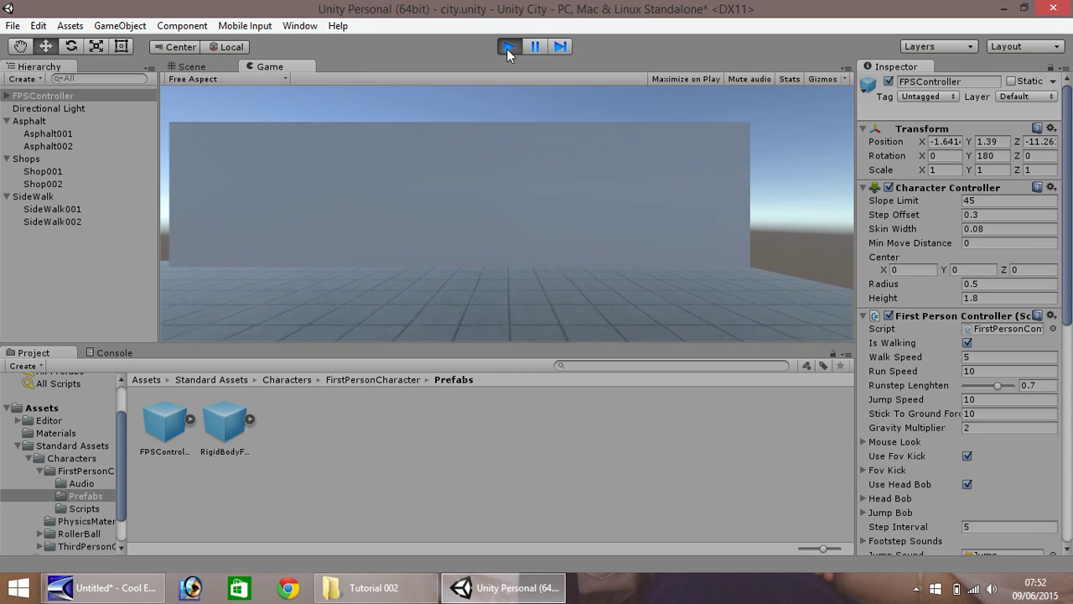
click(507, 47)
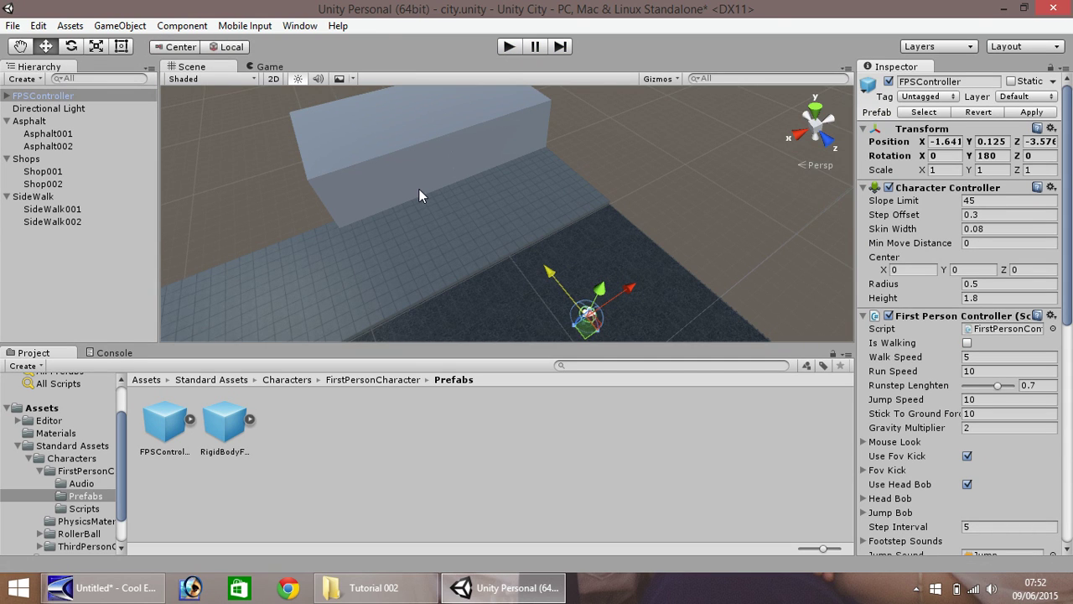